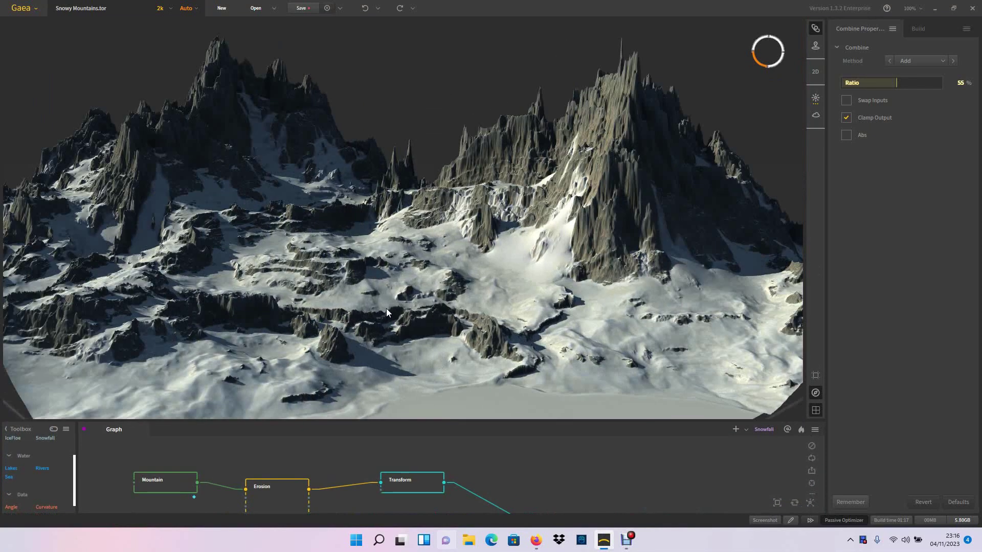
Inspect the finished snowy mountain terrain in the viewport, both up close and from a distance.
{"action": "scroll", "coordinate": [422, 268], "scroll_direction": "up", "scroll_amount": 3}
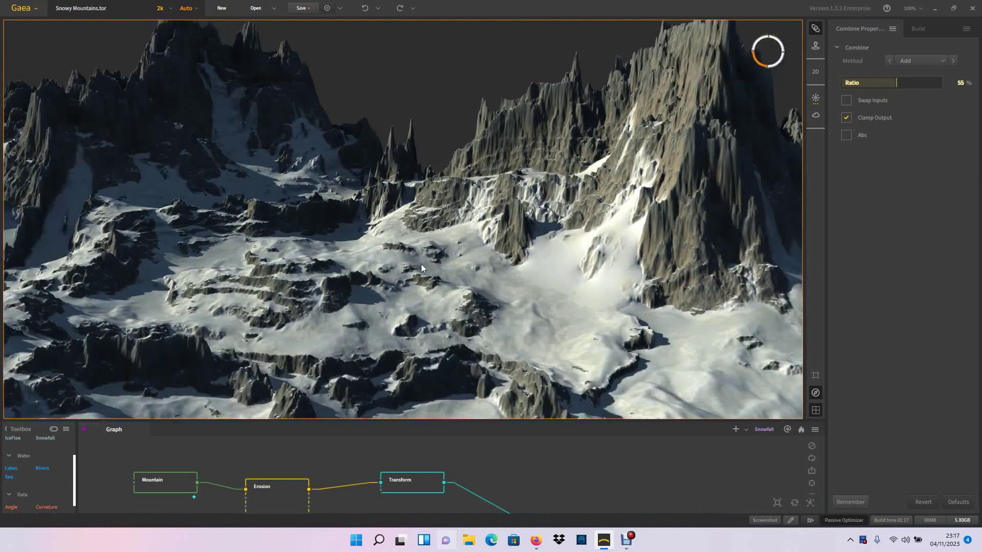
{"action": "scroll", "coordinate": [421, 269], "scroll_direction": "down", "scroll_amount": 3}
{"action": "scroll", "coordinate": [382, 241], "scroll_direction": "down", "scroll_amount": 1}
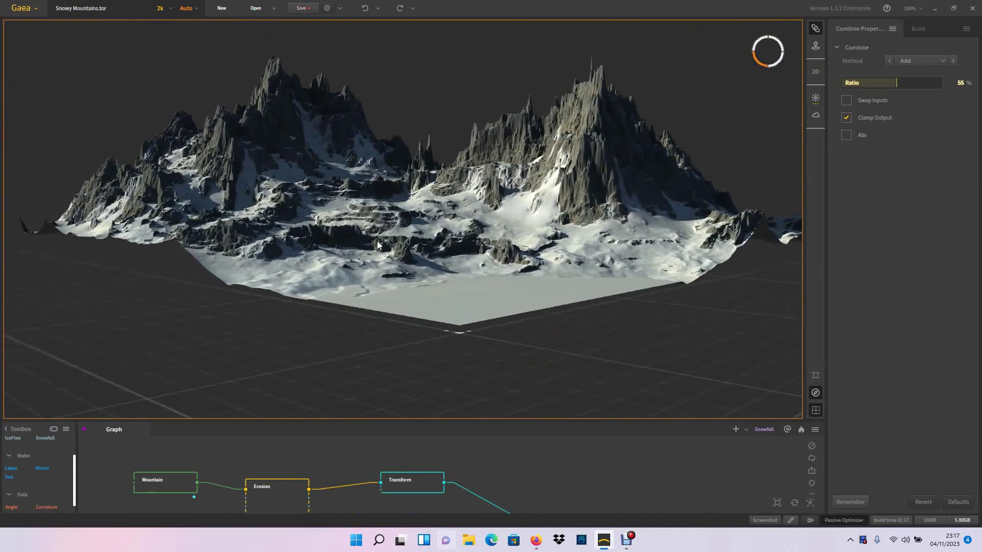
{"action": "scroll", "coordinate": [374, 226], "scroll_direction": "up", "scroll_amount": 3}
Enlarge the node graph, preview the upper Mountain node, and toggle its Lv modifier off and back on.
{"action": "left_click", "coordinate": [486, 407]}
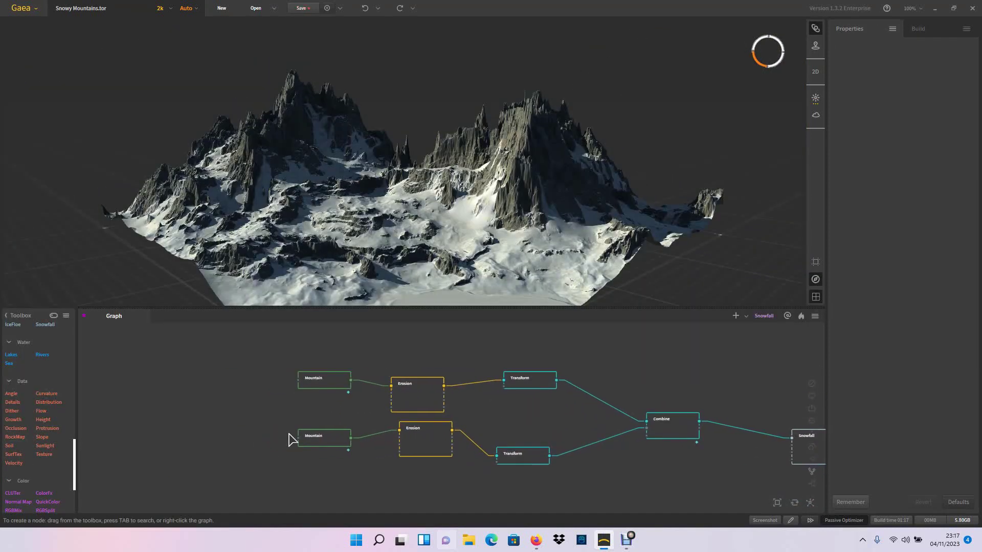
{"action": "scroll", "coordinate": [290, 439], "scroll_direction": "up", "scroll_amount": 2}
{"action": "middle_click_drag", "start_coordinate": [285, 379], "coordinate": [257, 410]}
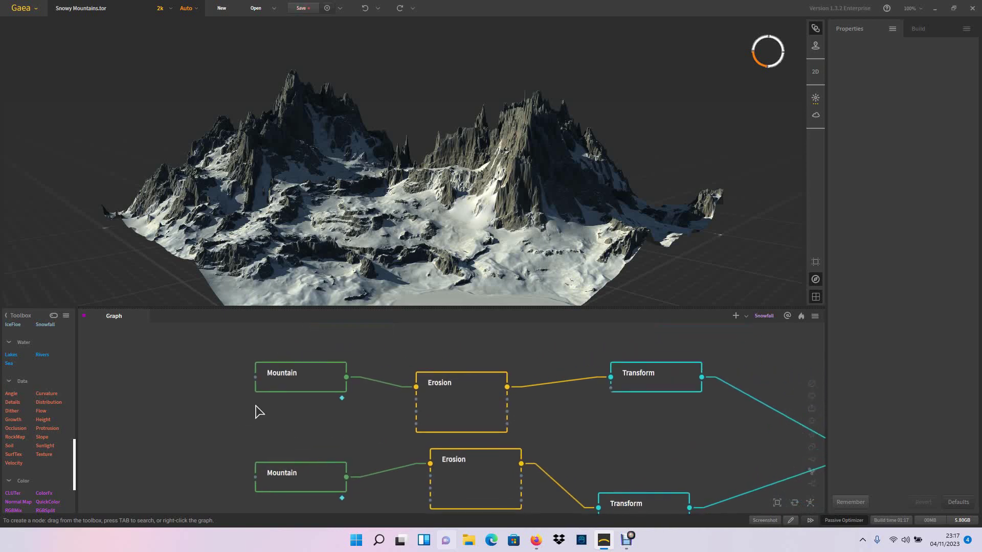
{"action": "left_click", "coordinate": [304, 383]}
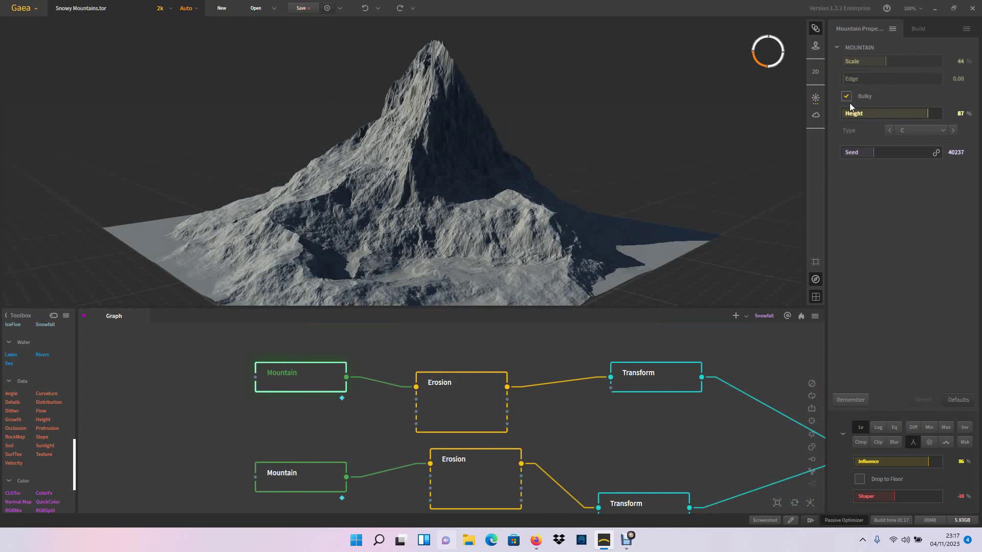
{"action": "left_click", "coordinate": [862, 428]}
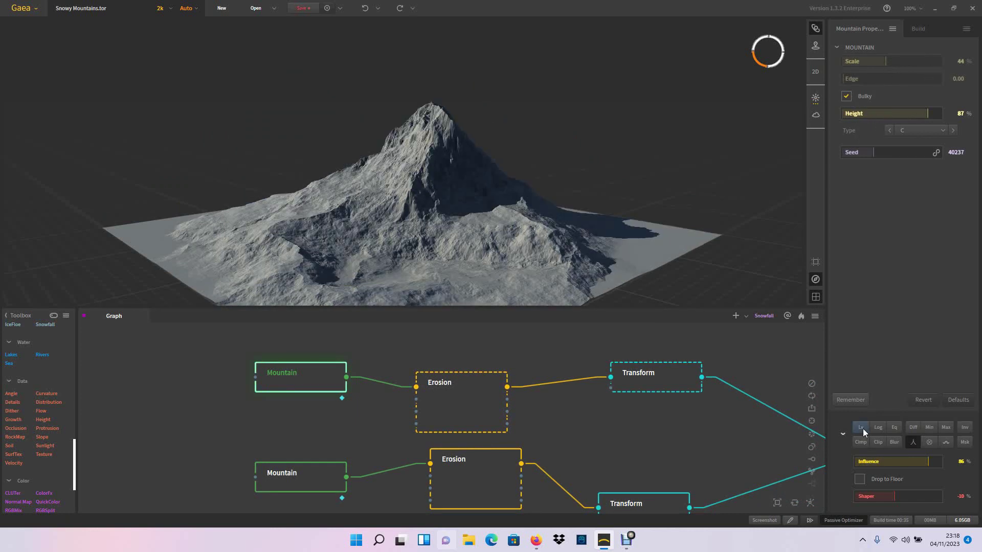
{"action": "middle_click_drag", "start_coordinate": [512, 455], "coordinate": [387, 464]}
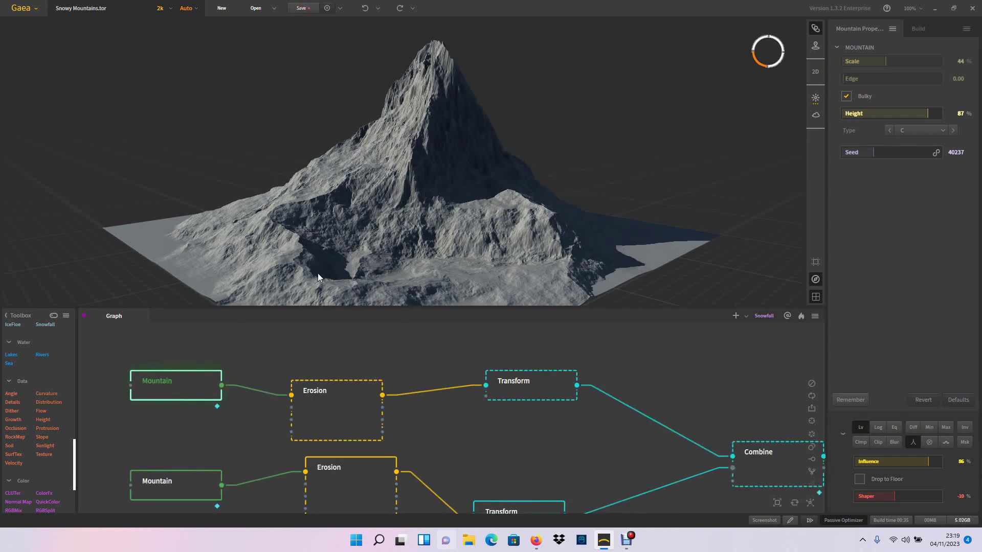
Preview the outputs and settings of the upper branch's Erosion and Transform nodes.
{"action": "left_click", "coordinate": [351, 401]}
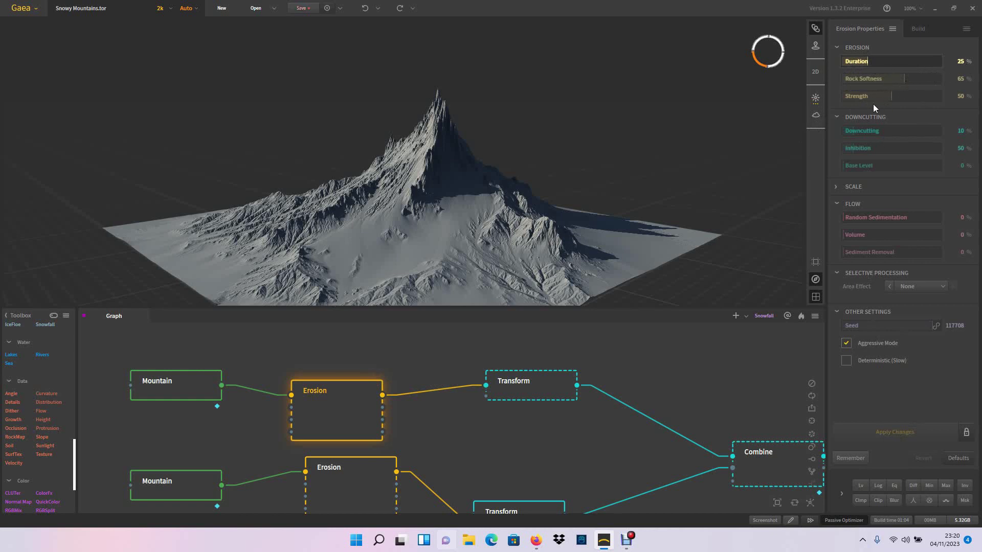
{"action": "left_click", "coordinate": [535, 395]}
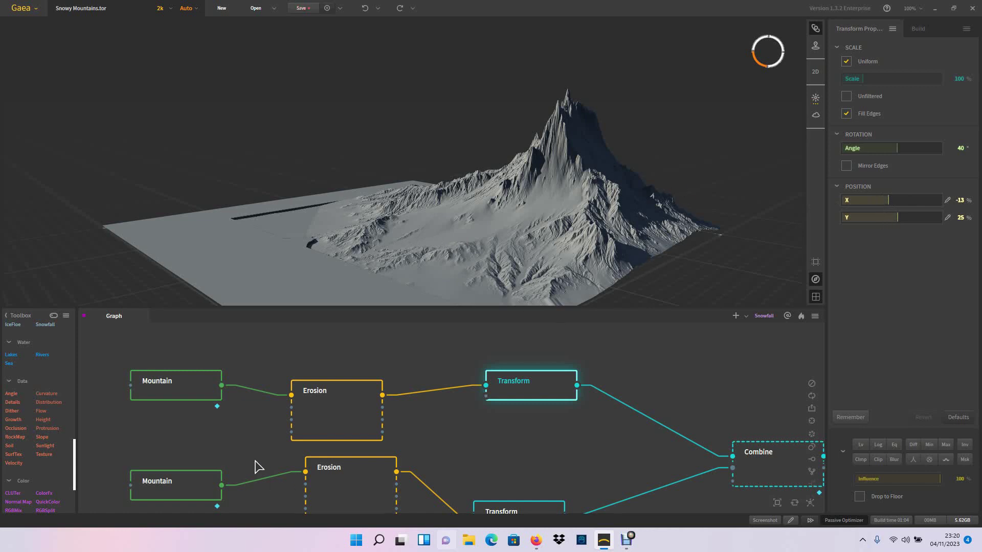
{"action": "middle_click_drag", "start_coordinate": [258, 467], "coordinate": [278, 401]}
Preview the Combine node that merges the two mountains and review the lower Mountain, Erosion and Transform branch feeding it.
{"action": "left_click", "coordinate": [524, 448]}
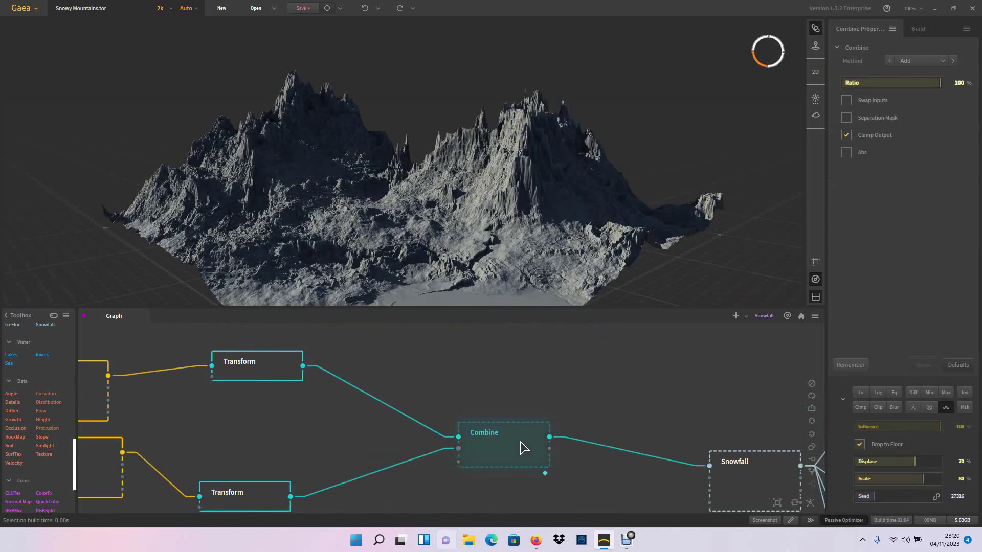
{"action": "middle_click_drag", "start_coordinate": [309, 399], "coordinate": [344, 366]}
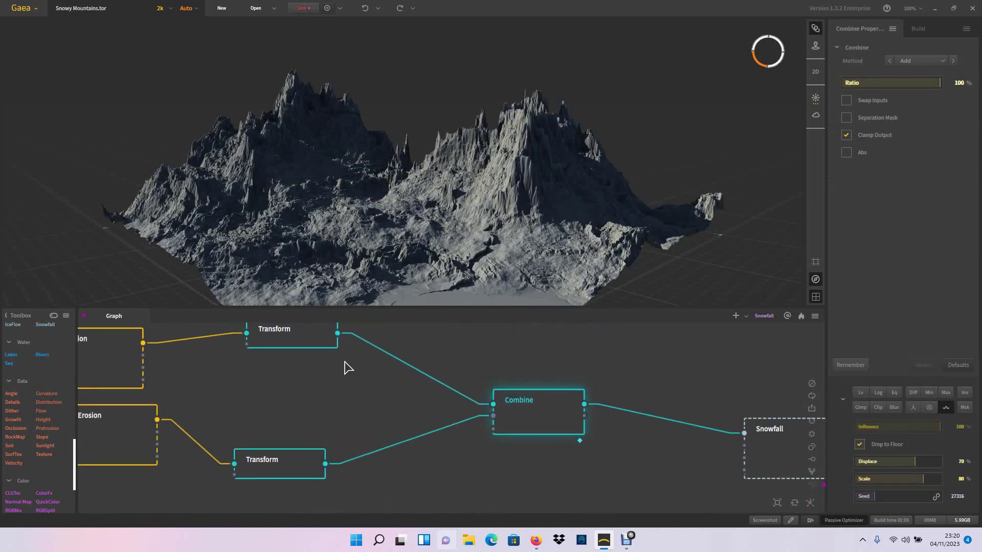
{"action": "middle_click_drag", "start_coordinate": [530, 414], "coordinate": [520, 436]}
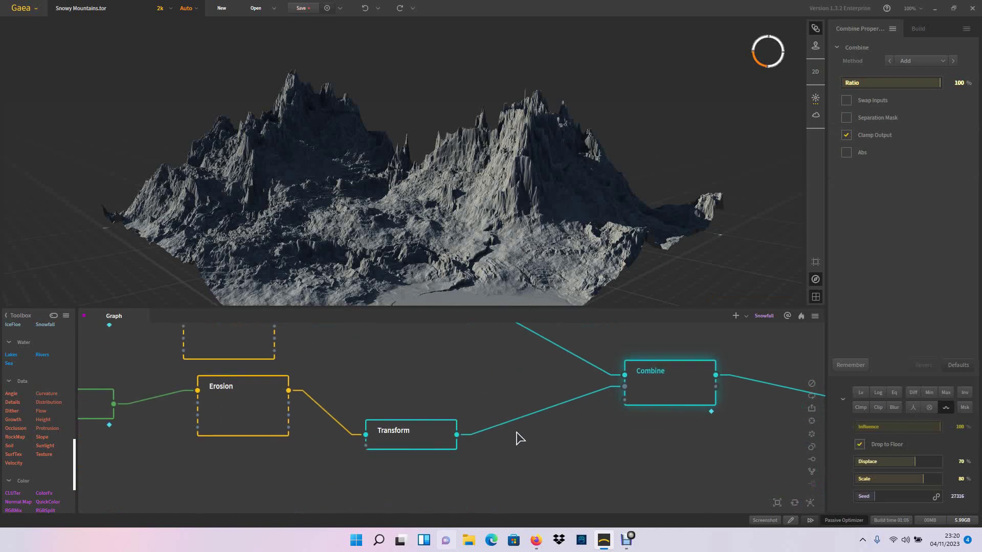
{"action": "middle_click_drag", "start_coordinate": [257, 404], "coordinate": [468, 417]}
{"action": "middle_click_drag", "start_coordinate": [127, 424], "coordinate": [235, 432]}
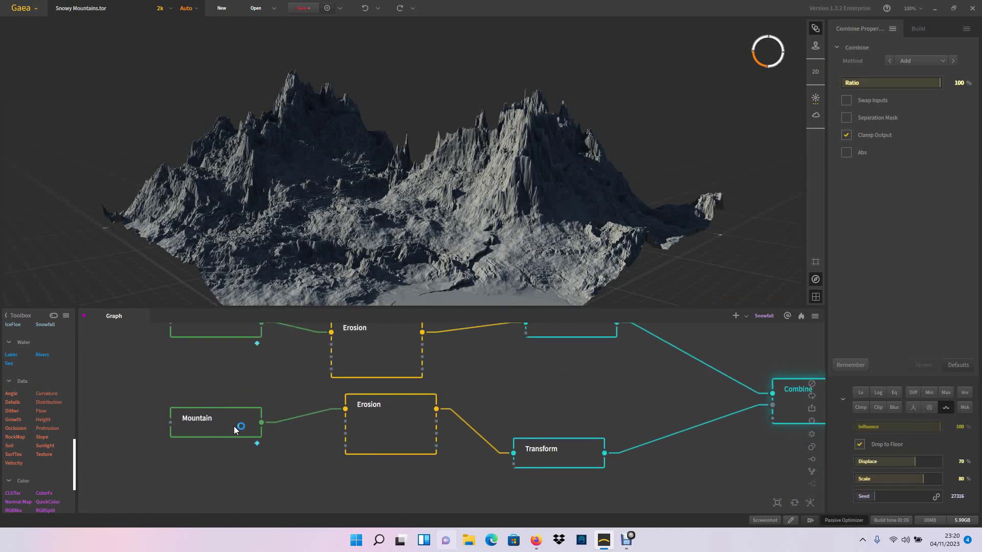
{"action": "left_click", "coordinate": [237, 427]}
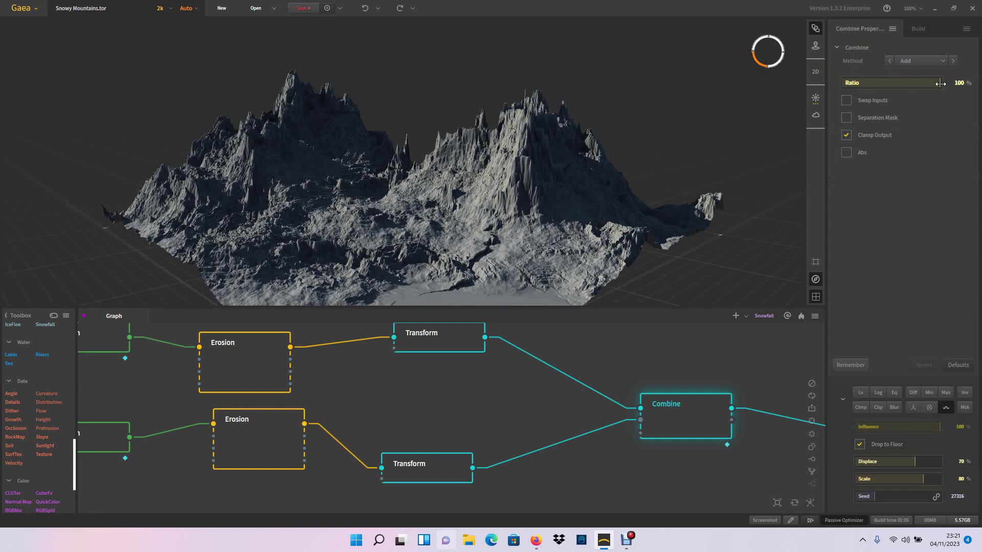
Try the mountain Combine node's Ratio at 57% and return it to 100%.
{"action": "left_click_drag", "start_coordinate": [941, 84], "coordinate": [899, 85]}
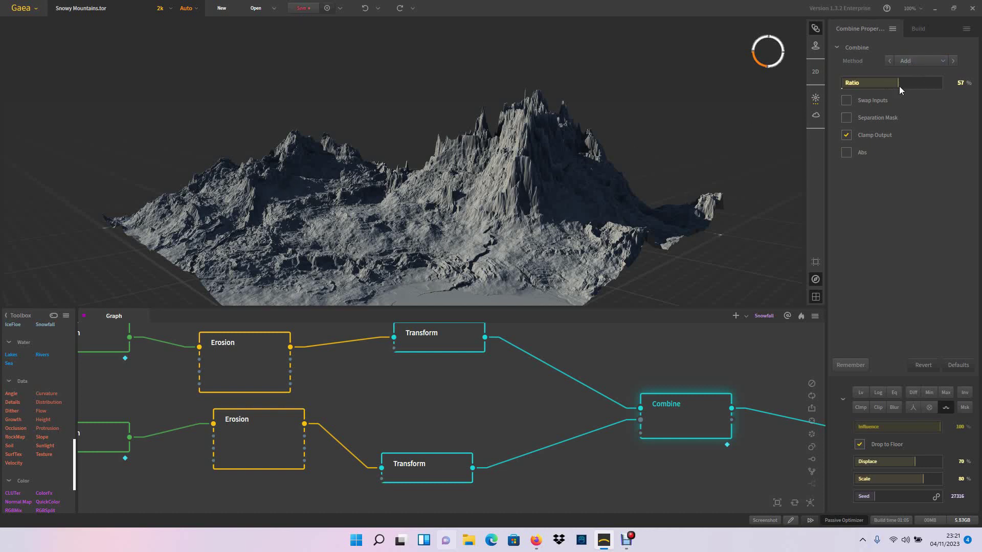
{"action": "left_click_drag", "start_coordinate": [897, 84], "coordinate": [942, 84]}
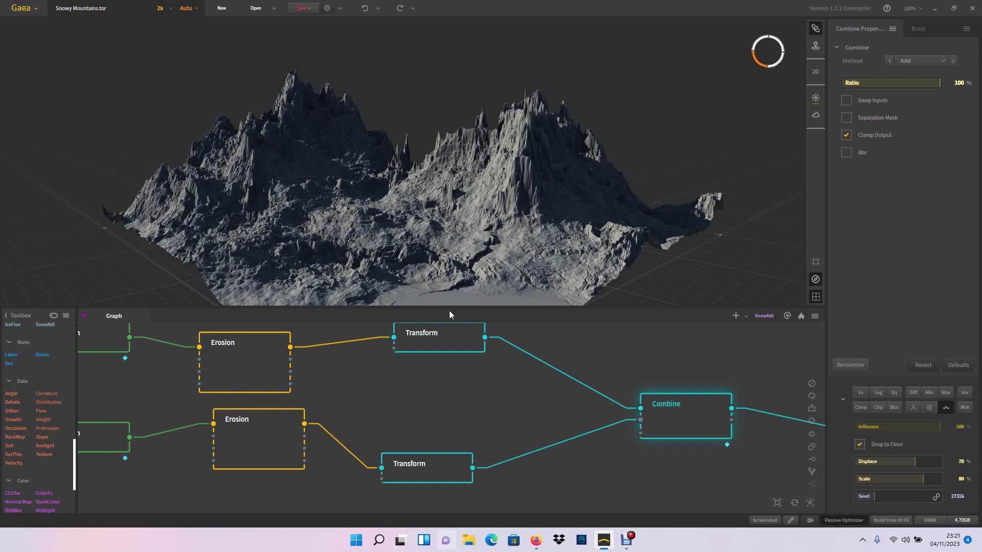
Preview the Snowfall node that follows the combined mountains and review its settings.
{"action": "middle_click_drag", "start_coordinate": [511, 381], "coordinate": [319, 387]}
{"action": "middle_click_drag", "start_coordinate": [570, 373], "coordinate": [416, 386]}
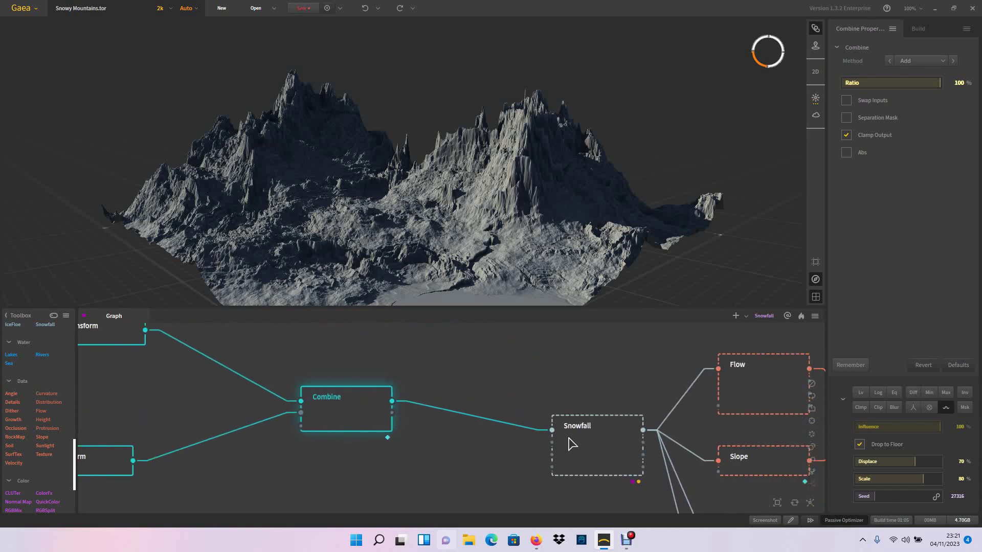
{"action": "left_click", "coordinate": [555, 368]}
{"action": "middle_click_drag", "start_coordinate": [553, 367], "coordinate": [439, 351]}
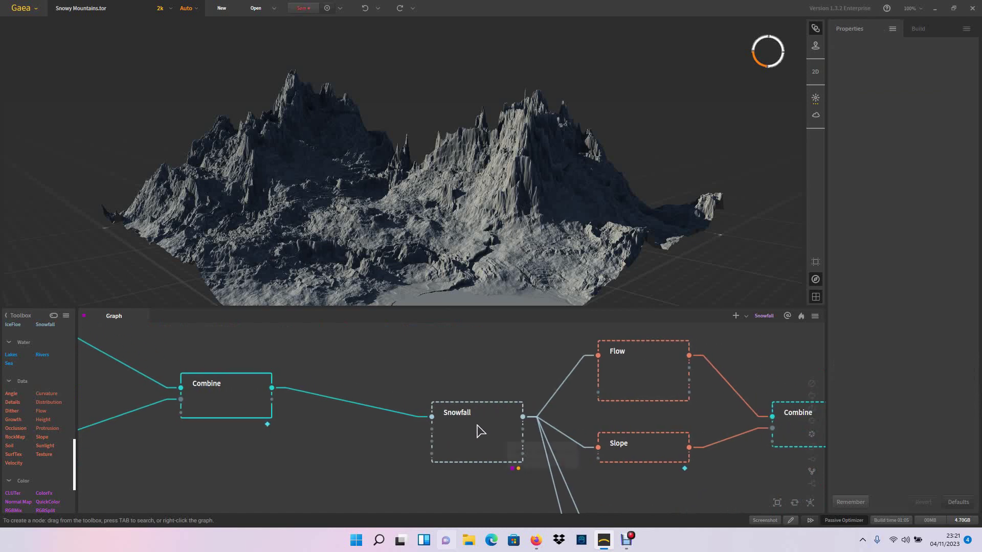
{"action": "left_click", "coordinate": [467, 439]}
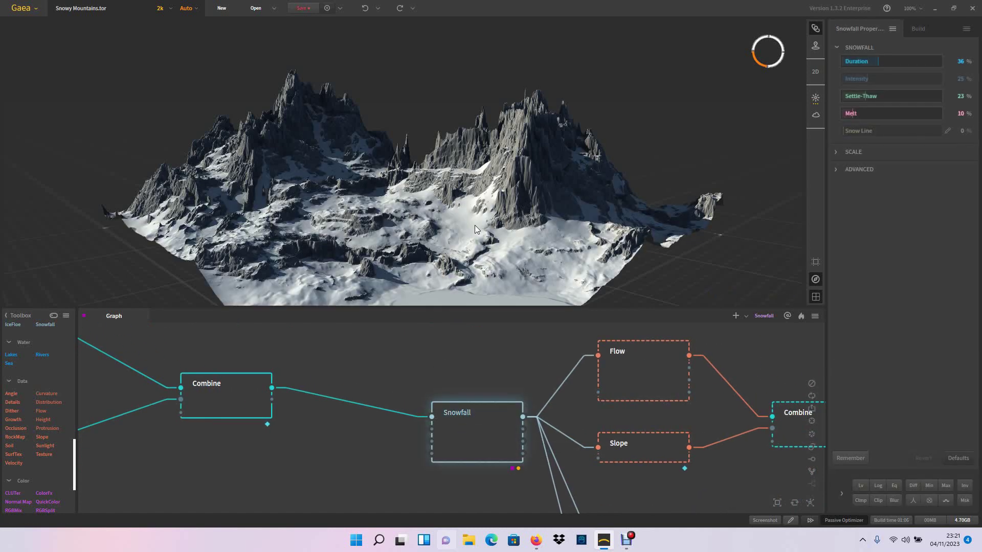
{"action": "left_click_drag", "start_coordinate": [477, 429], "coordinate": [453, 414]}
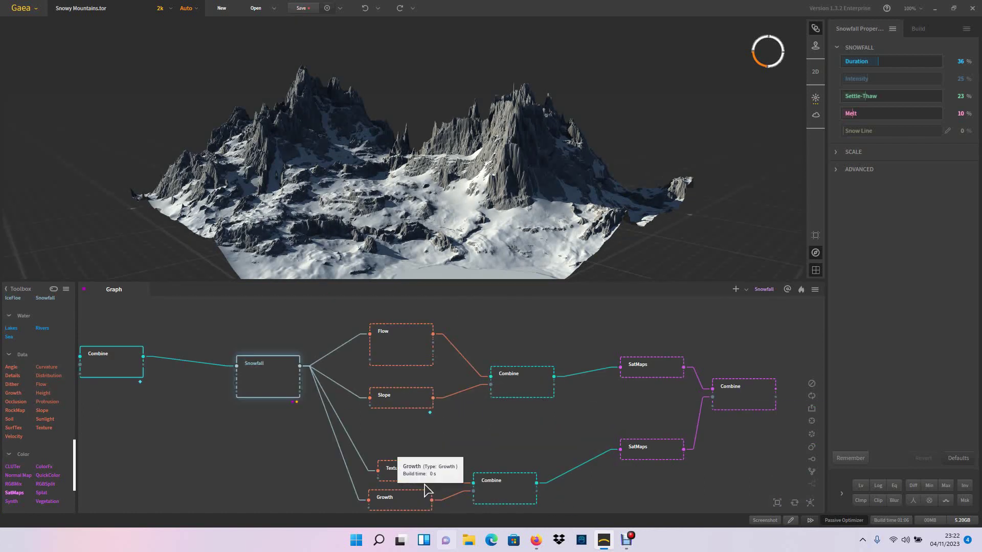
Preview the Flow and Slope masks and the Combine node that adds them together.
{"action": "scroll", "coordinate": [281, 454], "scroll_direction": "down", "scroll_amount": 2}
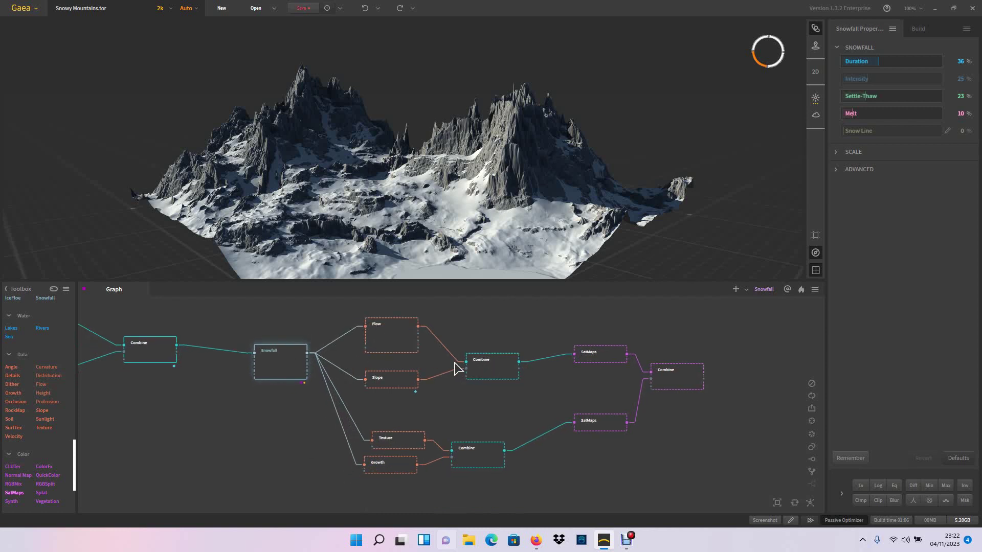
{"action": "left_click", "coordinate": [389, 344]}
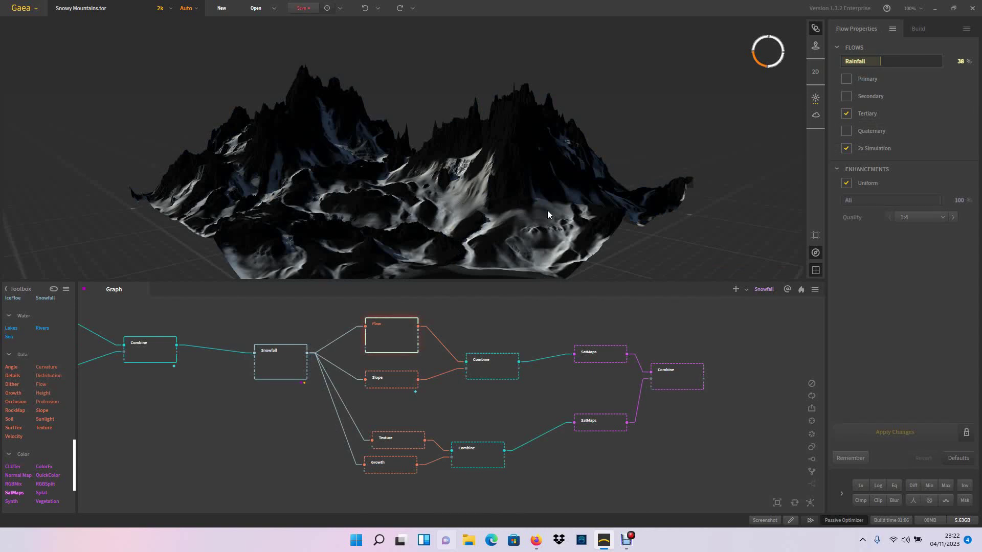
{"action": "left_click", "coordinate": [393, 382]}
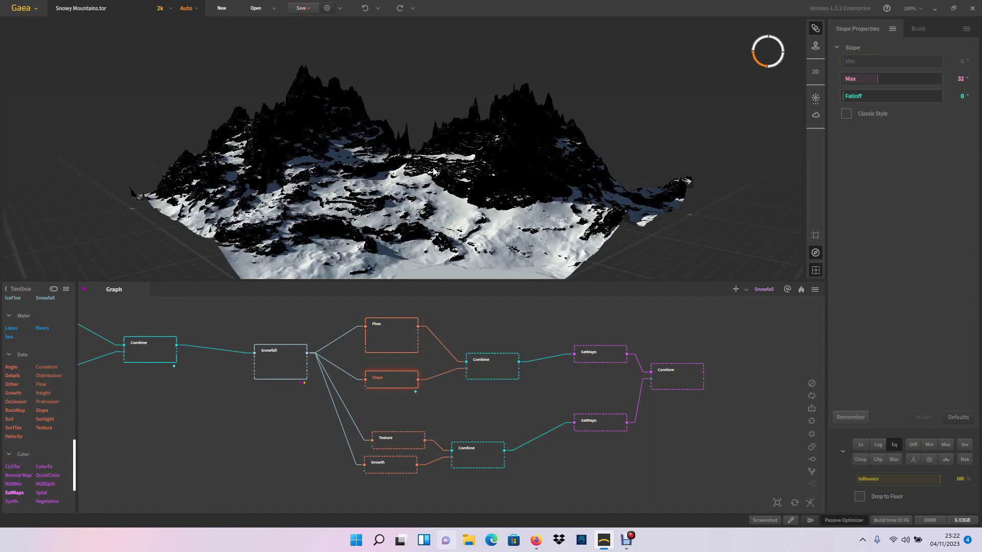
{"action": "left_click", "coordinate": [488, 367]}
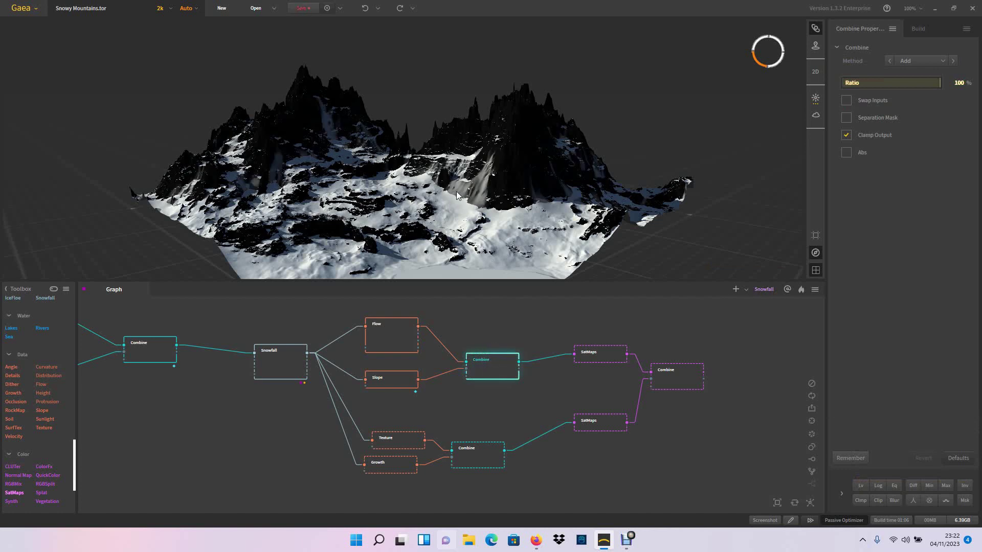
Preview the upper SatMaps coloring and inspect the final Combine node's terrain up close.
{"action": "left_click", "coordinate": [605, 361]}
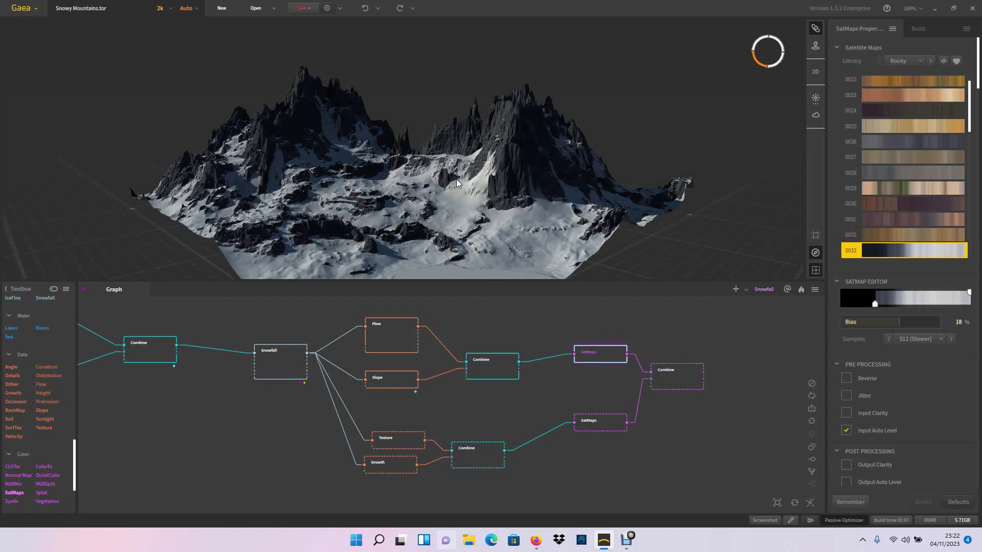
{"action": "scroll", "coordinate": [456, 174], "scroll_direction": "up", "scroll_amount": 6}
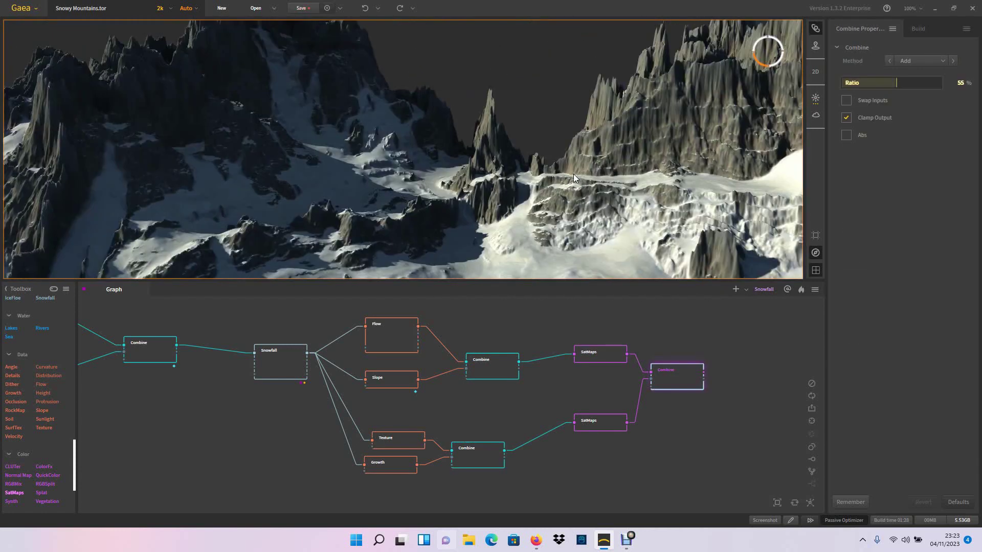
{"action": "scroll", "coordinate": [574, 177], "scroll_direction": "down", "scroll_amount": 5}
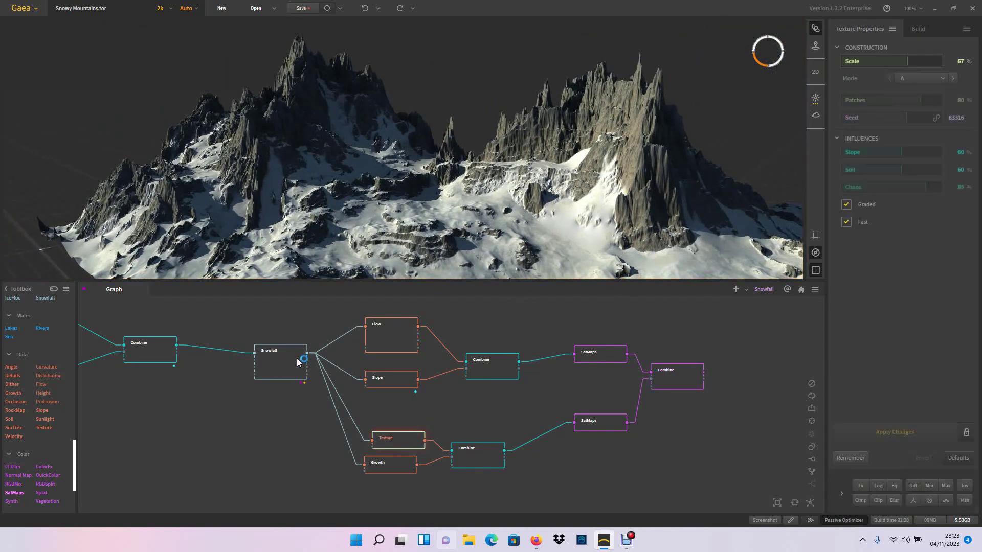
Preview the Texture and Growth masks and the Combine node that adds them together.
{"action": "left_click", "coordinate": [387, 441]}
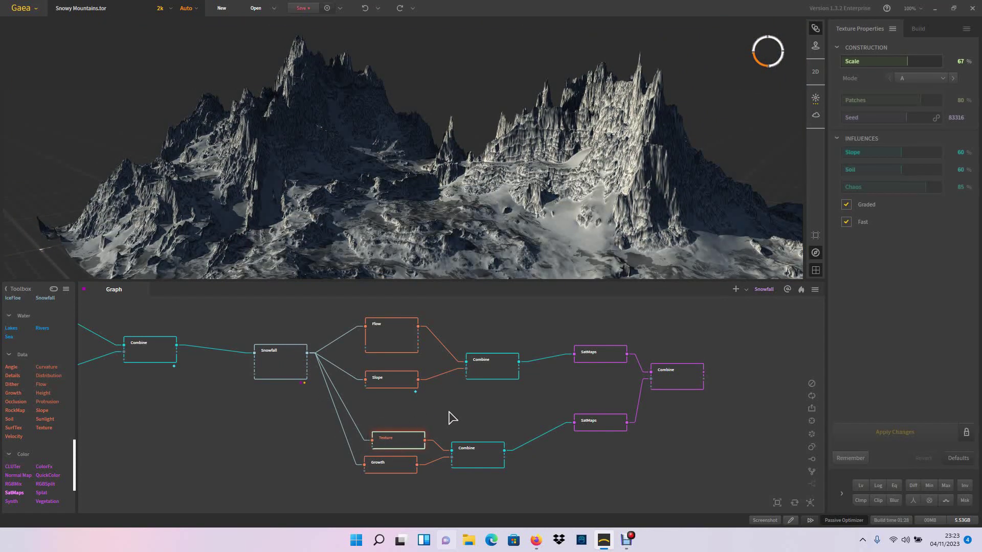
{"action": "middle_click_drag", "start_coordinate": [449, 416], "coordinate": [368, 440]}
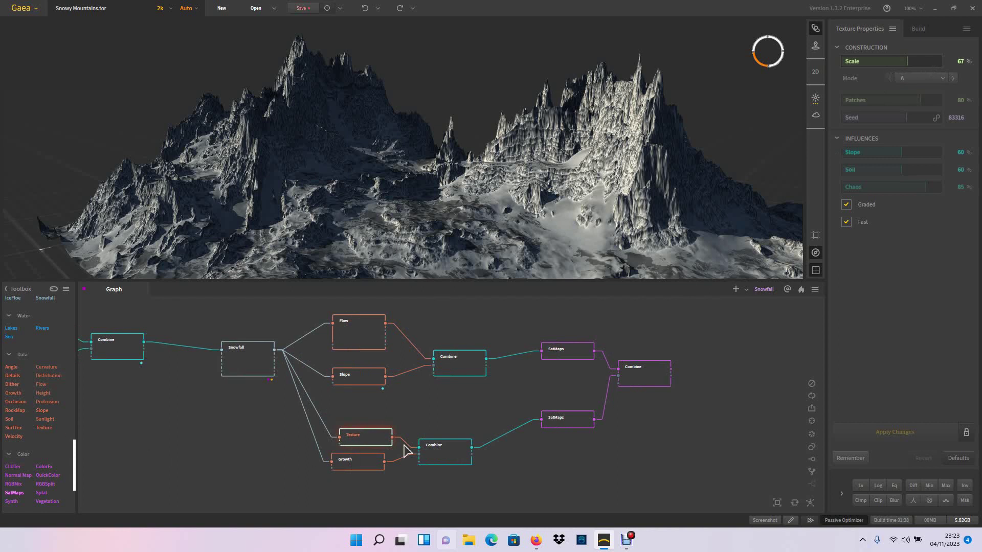
{"action": "left_click", "coordinate": [364, 463]}
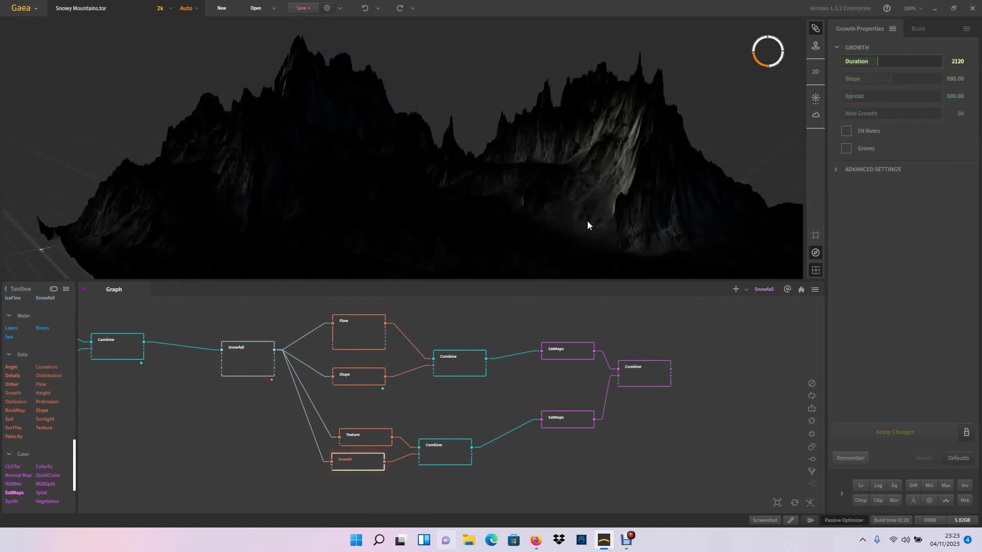
{"action": "left_click", "coordinate": [446, 457]}
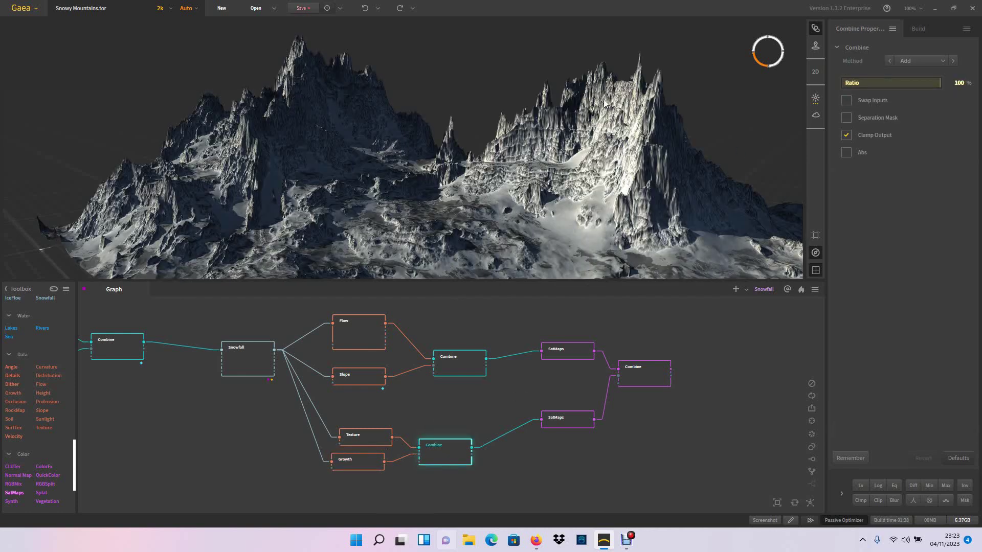
Compare the upper and lower Combine masks with the SatMaps colorings they drive.
{"action": "left_click", "coordinate": [468, 369]}
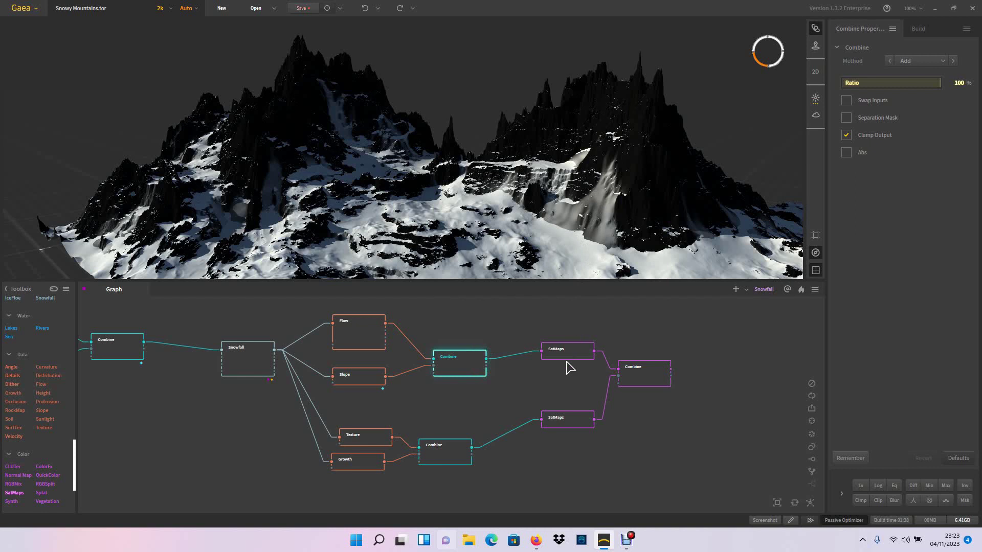
{"action": "left_click", "coordinate": [440, 456]}
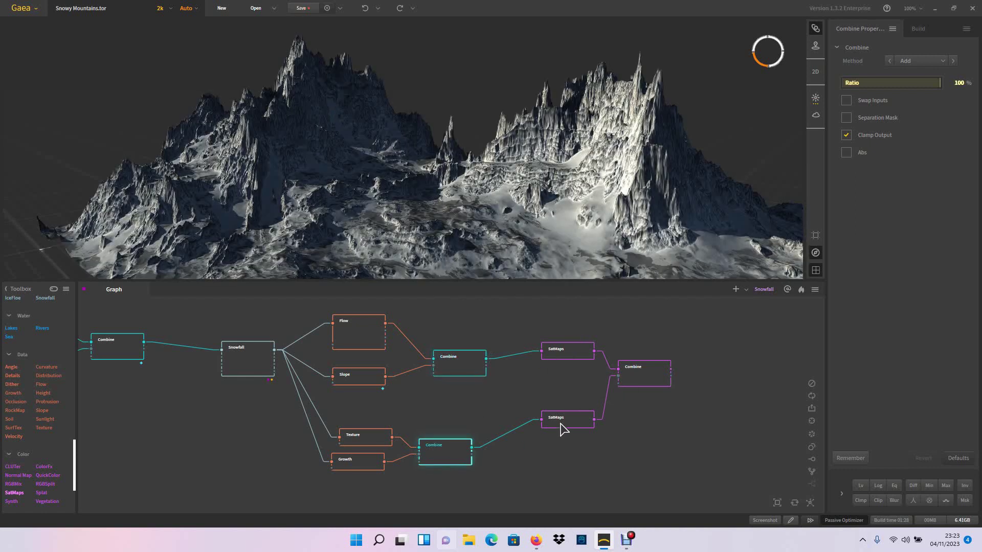
{"action": "left_click", "coordinate": [562, 425]}
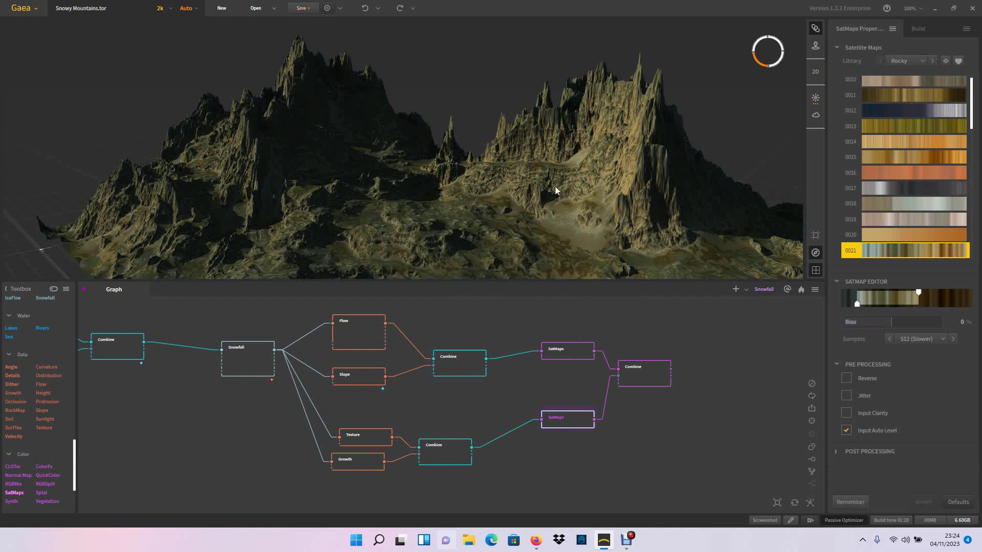
{"action": "left_click", "coordinate": [564, 356]}
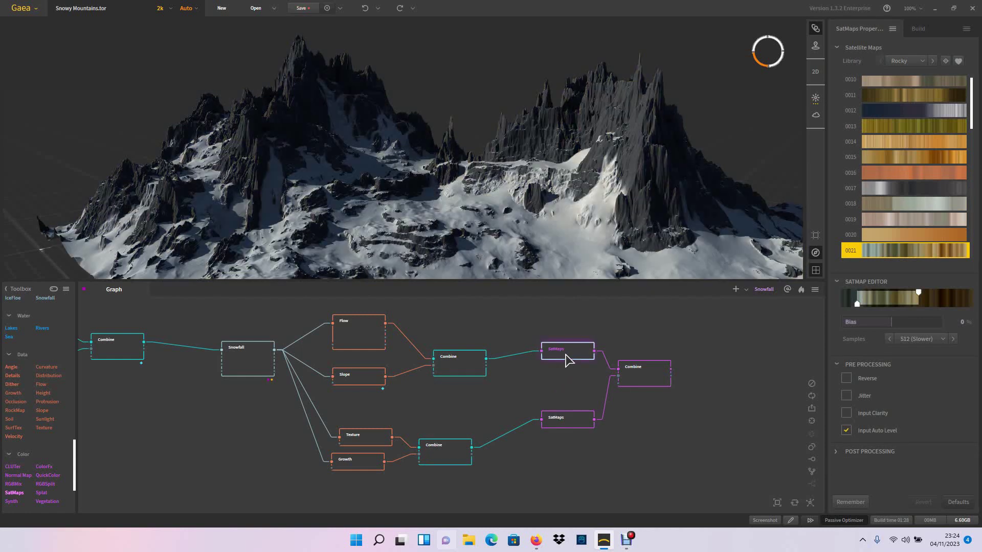
Preview the final Combine node and examine the colored snowy terrain from close up and from a distance.
{"action": "left_click", "coordinate": [642, 376]}
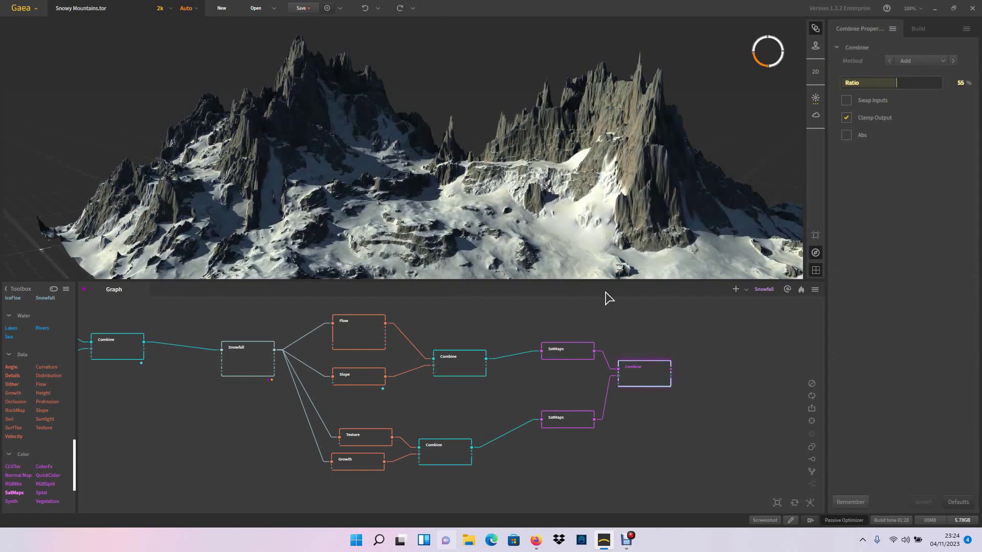
{"action": "scroll", "coordinate": [507, 203], "scroll_direction": "up", "scroll_amount": 5}
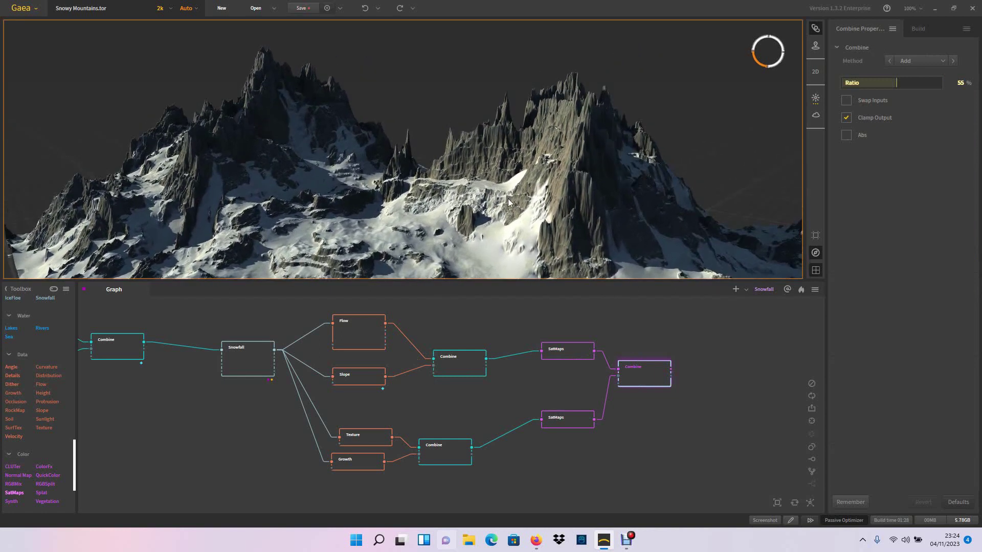
{"action": "scroll", "coordinate": [507, 204], "scroll_direction": "down", "scroll_amount": 6}
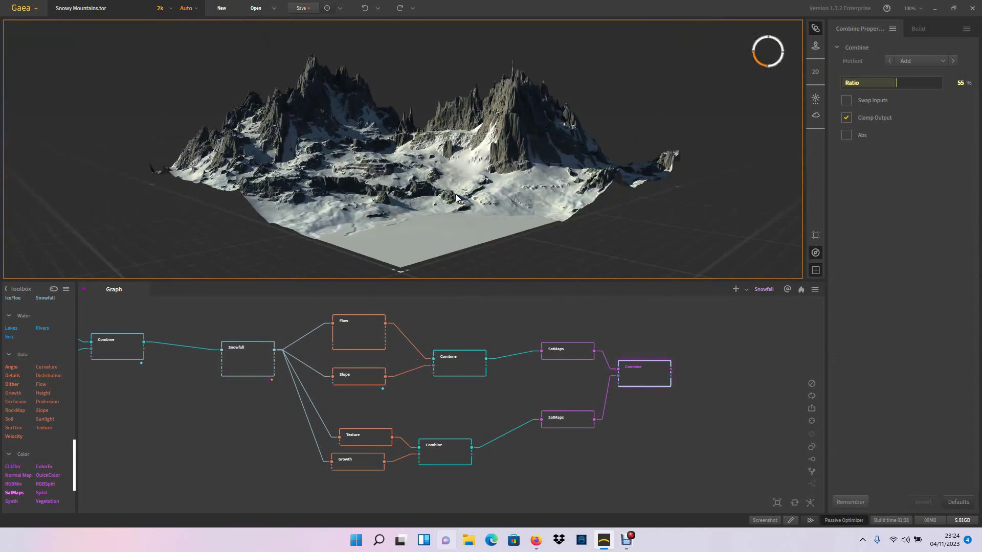
{"action": "scroll", "coordinate": [456, 195], "scroll_direction": "up", "scroll_amount": 4}
{"action": "scroll", "coordinate": [468, 188], "scroll_direction": "up", "scroll_amount": 3}
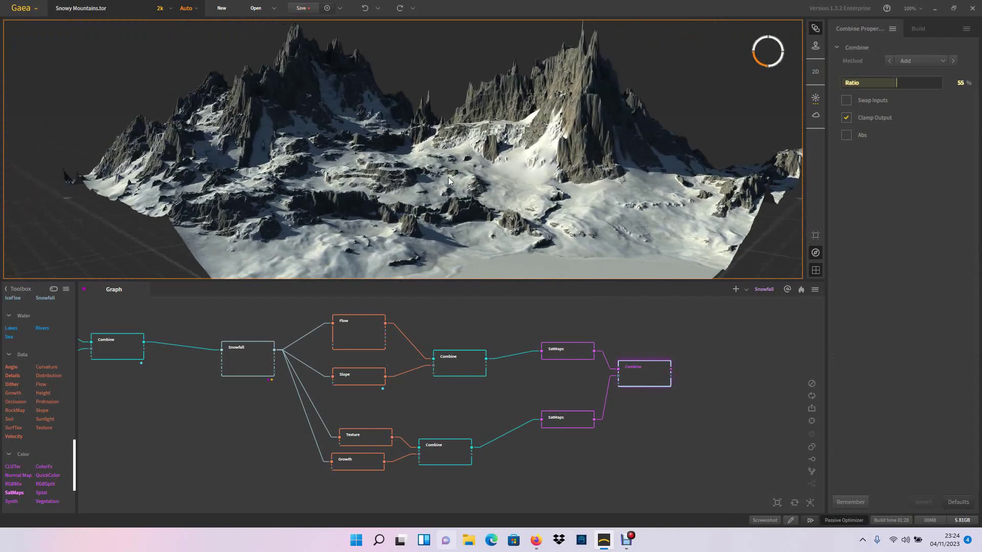
{"action": "mouse_move", "coordinate": [469, 187]}
{"action": "left_mouse_down"}
{"action": "mouse_move", "coordinate": [482, 182]}
{"action": "mouse_move", "coordinate": [430, 169]}
{"action": "mouse_move", "coordinate": [449, 171]}
{"action": "mouse_move", "coordinate": [451, 191]}
{"action": "left_mouse_up"}
{"action": "scroll", "coordinate": [450, 192], "scroll_direction": "down", "scroll_amount": 5}
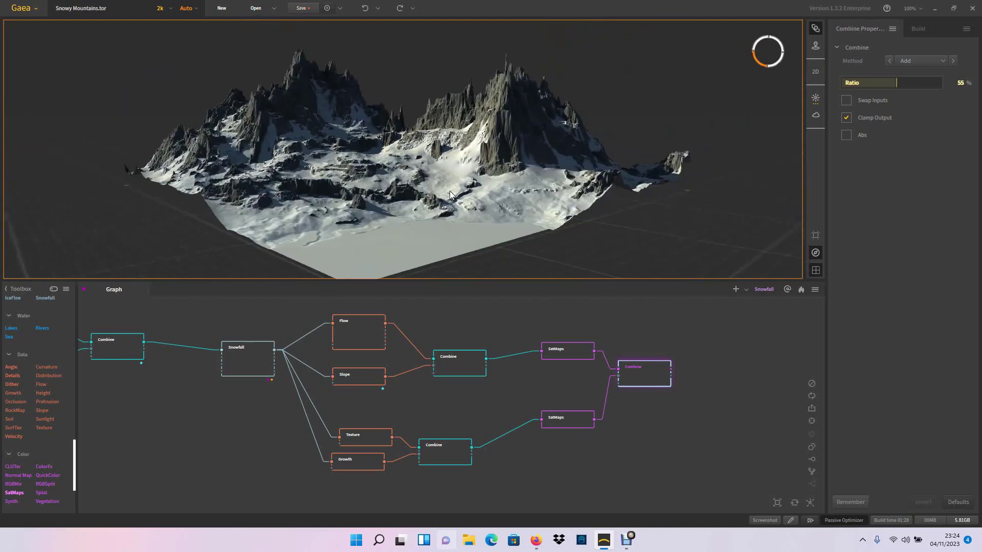
{"action": "scroll", "coordinate": [450, 195], "scroll_direction": "up", "scroll_amount": 2}
{"action": "scroll", "coordinate": [451, 193], "scroll_direction": "up", "scroll_amount": 3}
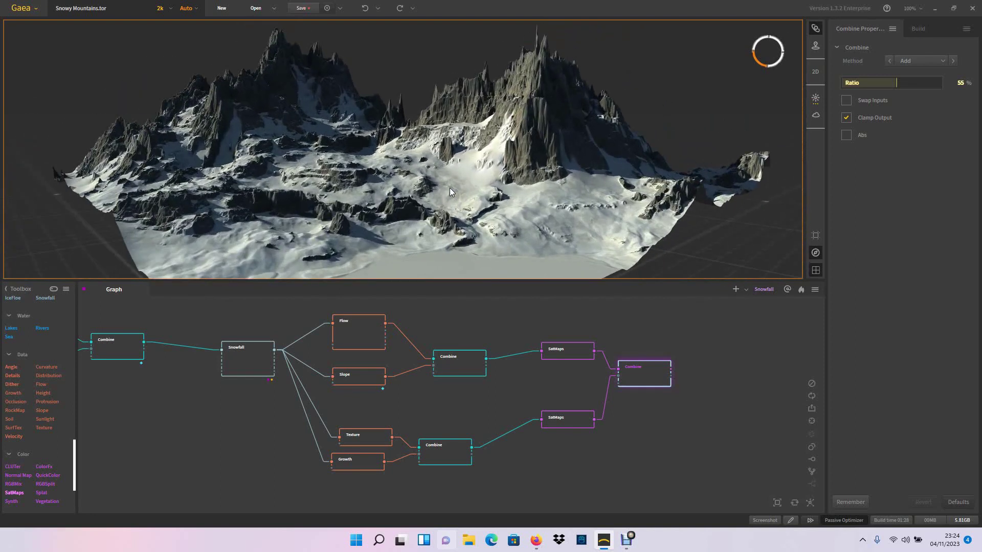
{"action": "scroll", "coordinate": [449, 192], "scroll_direction": "down", "scroll_amount": 5}
{"action": "left_click_drag", "start_coordinate": [450, 190], "coordinate": [446, 171]}
{"action": "scroll", "coordinate": [446, 170], "scroll_direction": "up", "scroll_amount": 4}
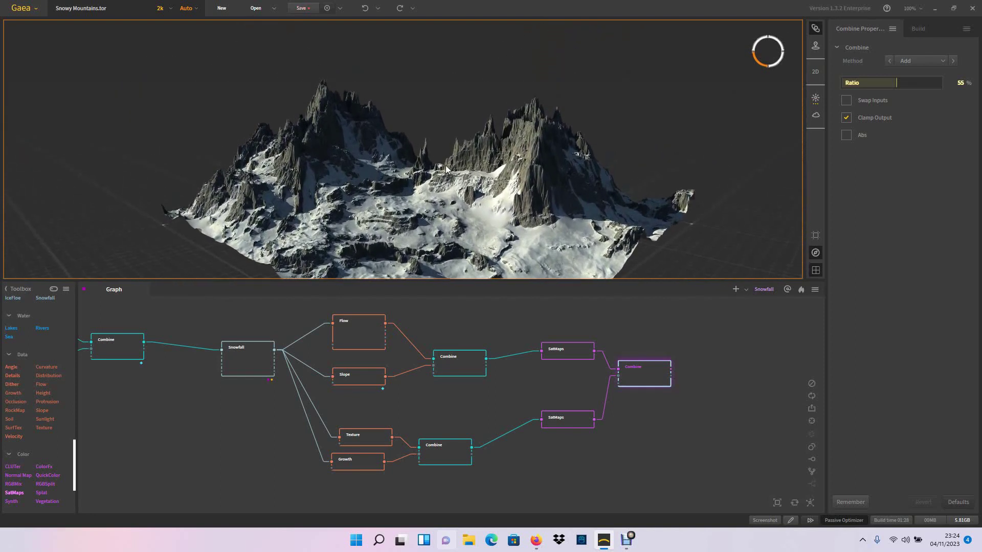
{"action": "scroll", "coordinate": [455, 184], "scroll_direction": "up", "scroll_amount": 5}
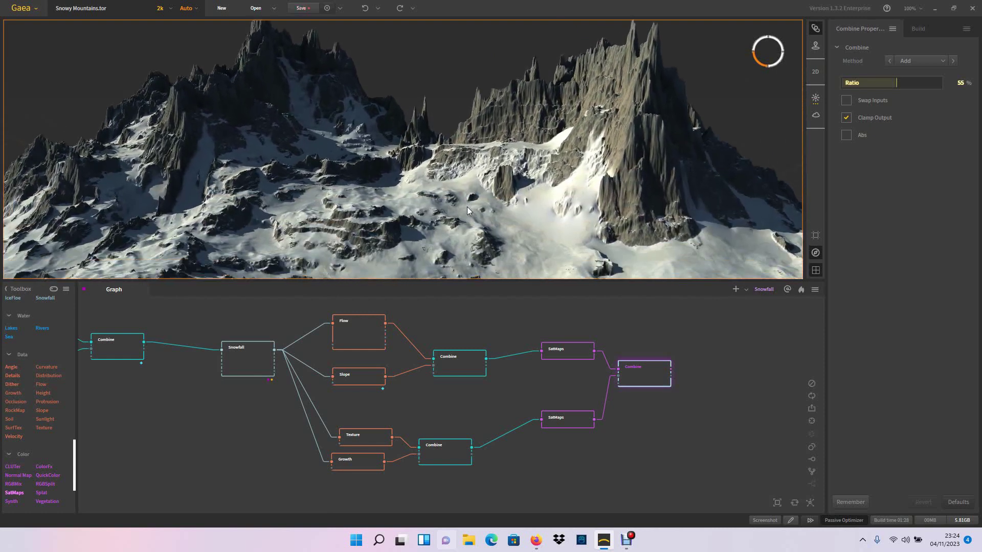
{"action": "scroll", "coordinate": [468, 207], "scroll_direction": "up", "scroll_amount": 5}
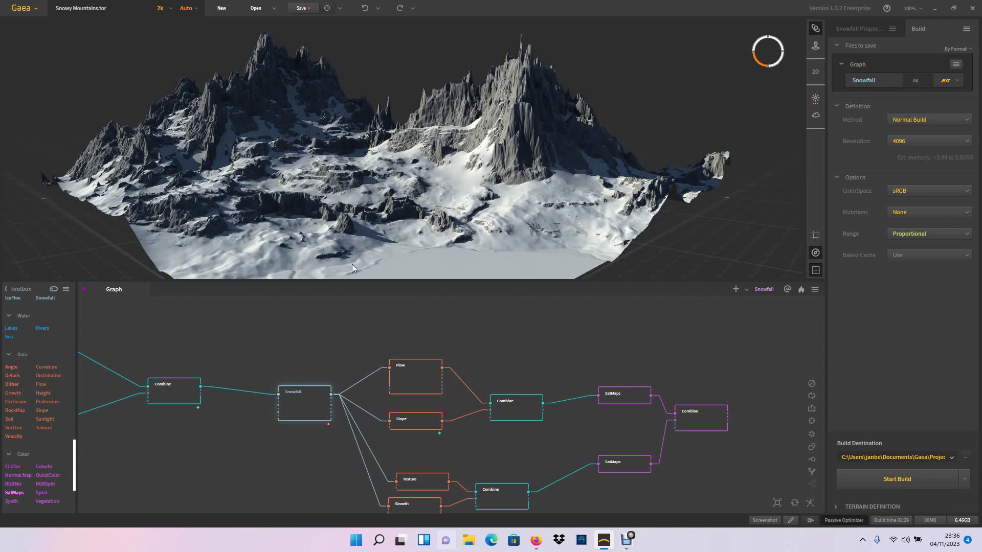
Add a Mesher node above the Flow node and connect the Snowfall node's output to it.
{"action": "right_click", "coordinate": [313, 412]}
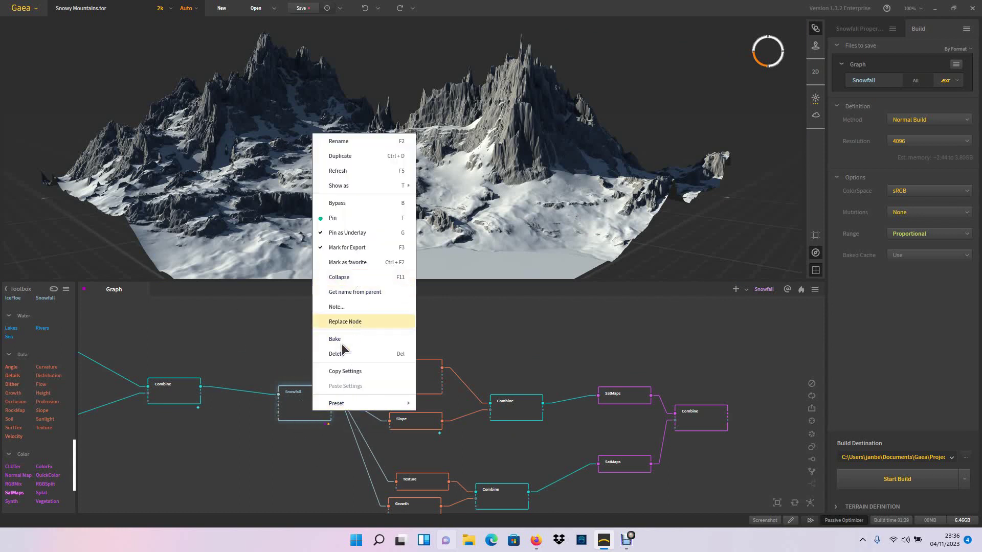
{"action": "left_click", "coordinate": [285, 444]}
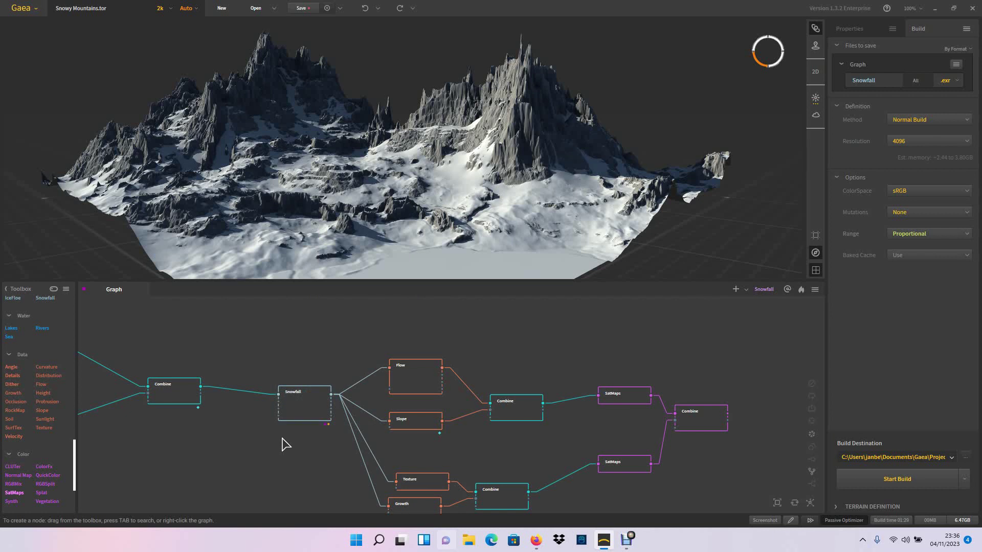
{"action": "key", "text": "Tab"}
{"action": "type", "text": "mesher"}
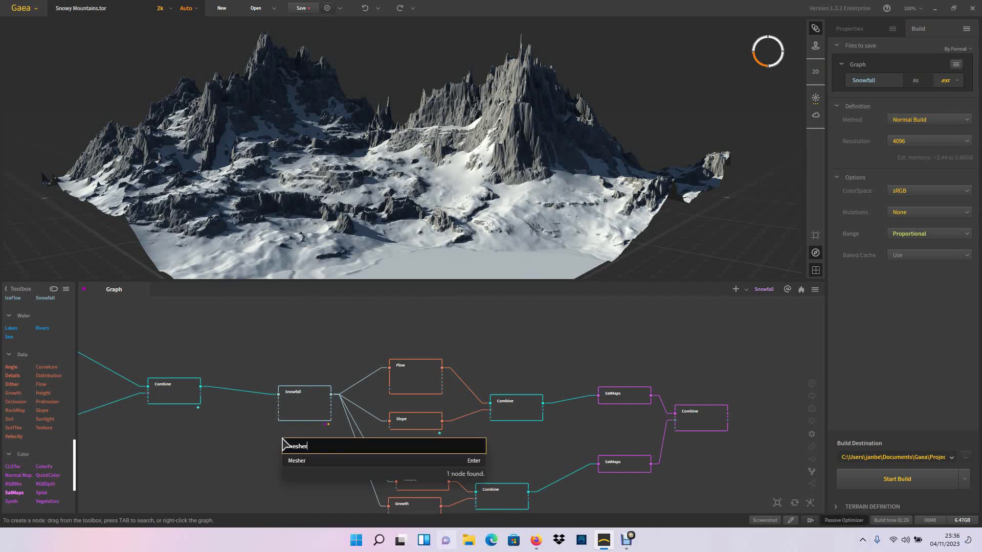
{"action": "left_click", "coordinate": [320, 462]}
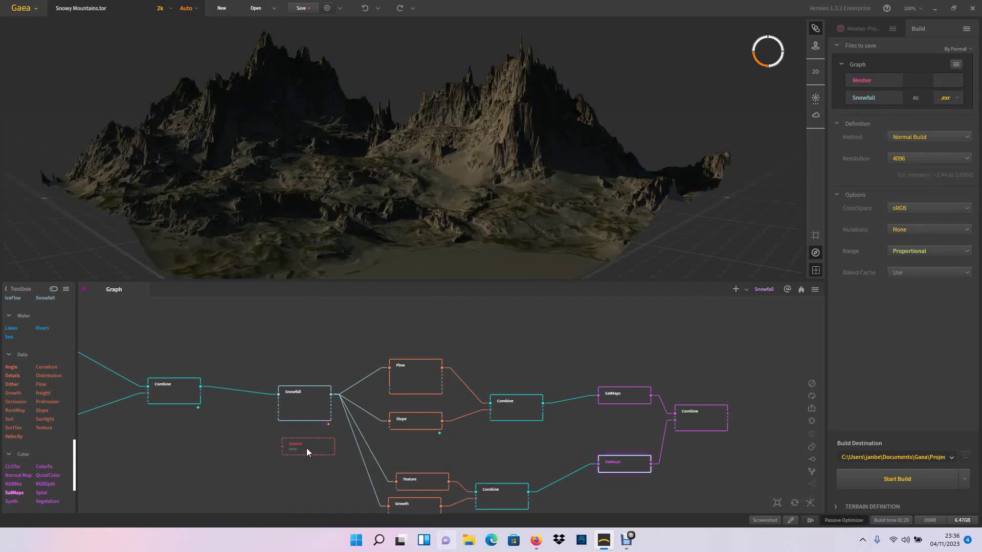
{"action": "left_click_drag", "start_coordinate": [306, 448], "coordinate": [356, 327]}
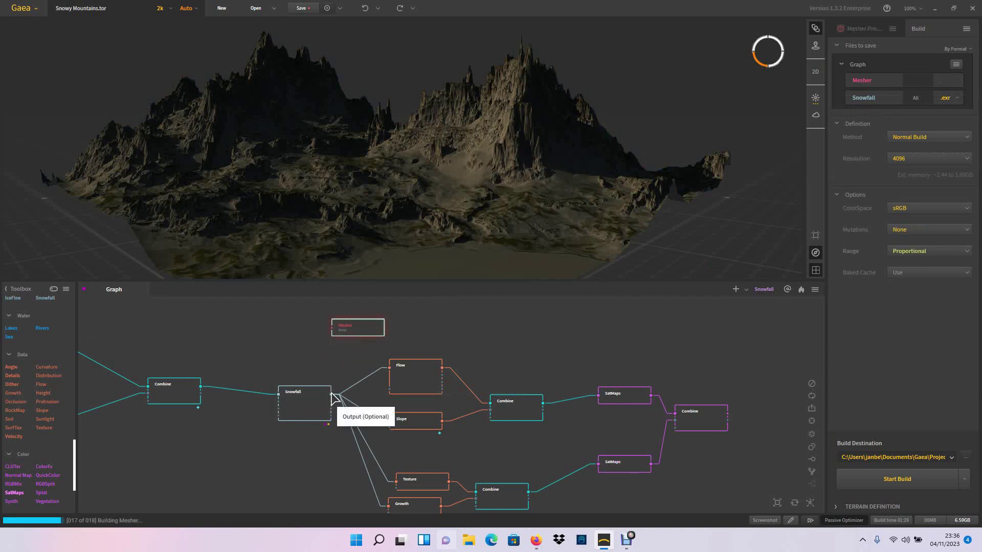
{"action": "left_click_drag", "start_coordinate": [331, 394], "coordinate": [332, 328]}
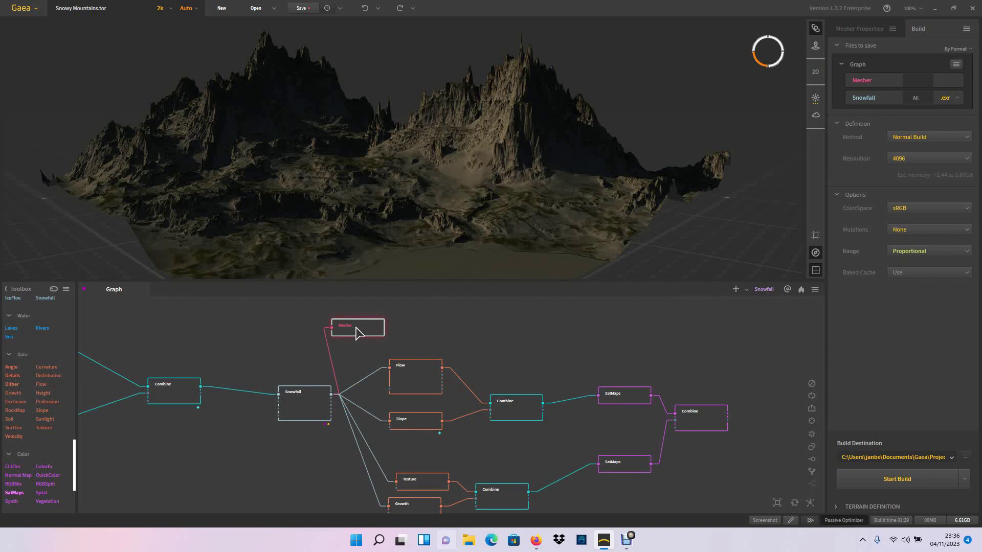
Delete the Mesher node from the graph.
{"action": "right_click", "coordinate": [357, 332]}
{"action": "left_click", "coordinate": [398, 161]}
{"action": "key", "text": "Delete"}
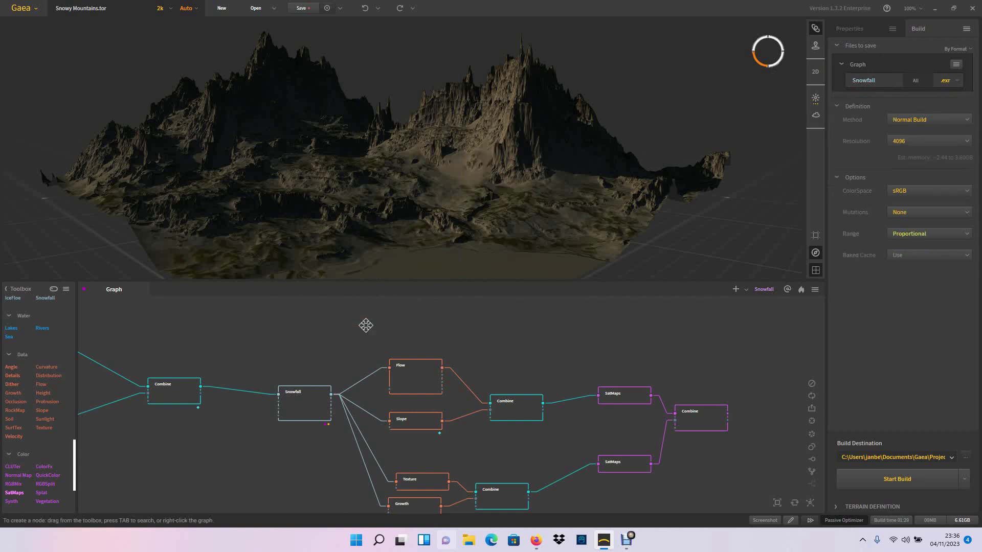
Check the Snowfall node's Mark for Export option and its entry in the build's list of files to save.
{"action": "right_click", "coordinate": [315, 403]}
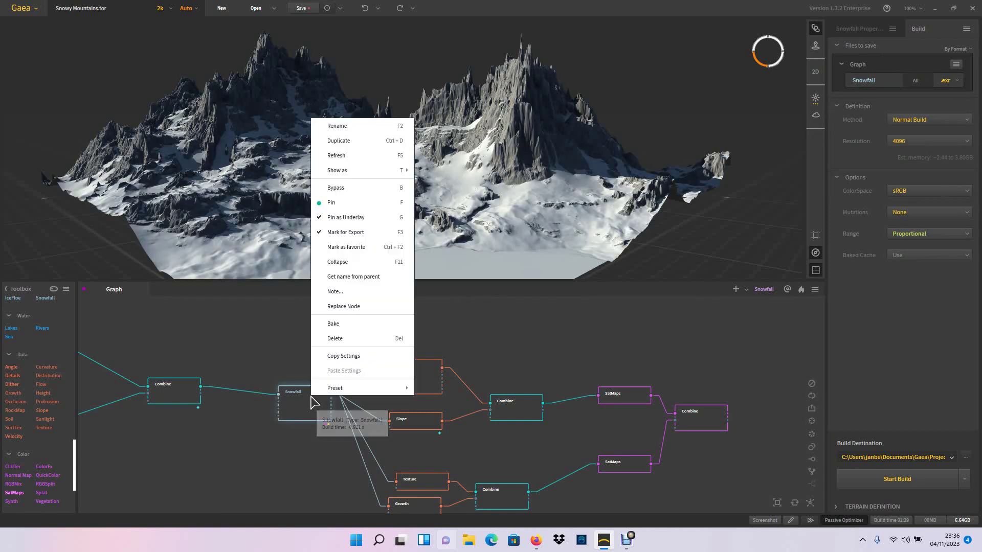
{"action": "left_click", "coordinate": [307, 408]}
{"action": "right_click", "coordinate": [305, 406]}
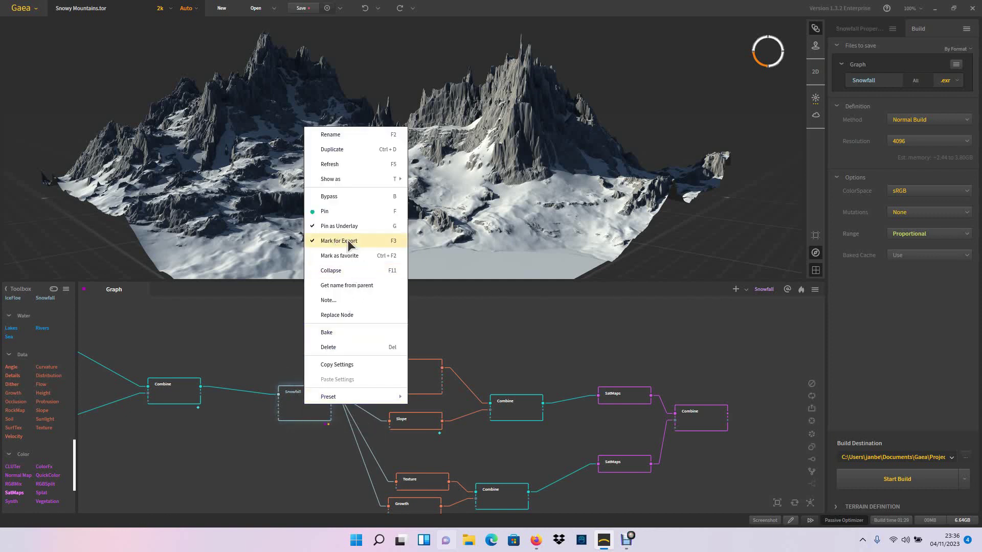
{"action": "left_click", "coordinate": [241, 329]}
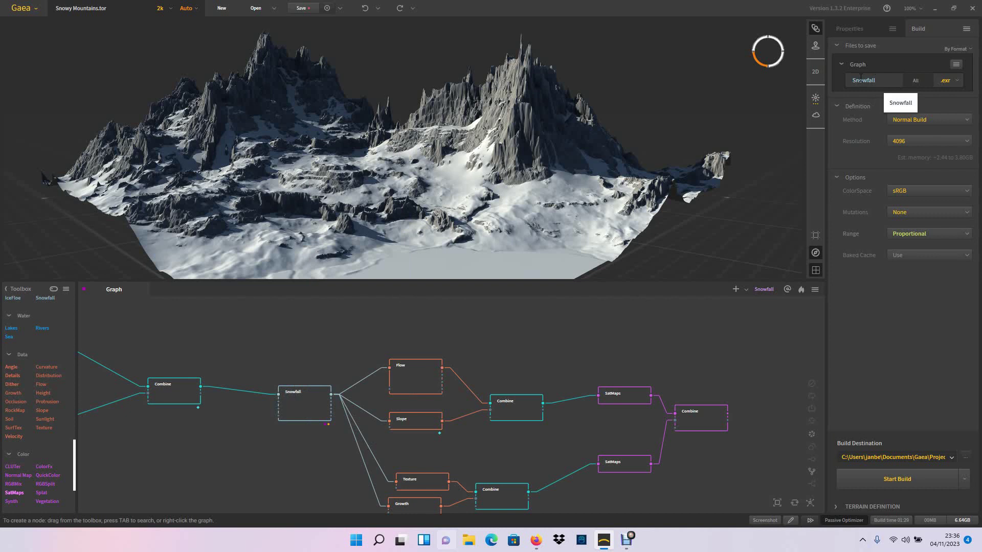
{"action": "middle_click_drag", "start_coordinate": [537, 353], "coordinate": [487, 320]}
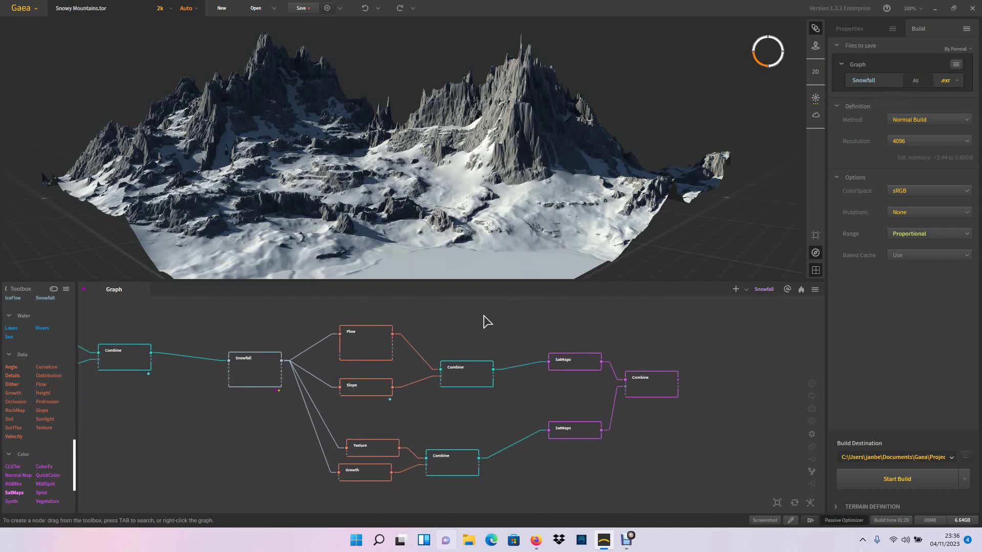
{"action": "middle_click_drag", "start_coordinate": [491, 346], "coordinate": [404, 348]}
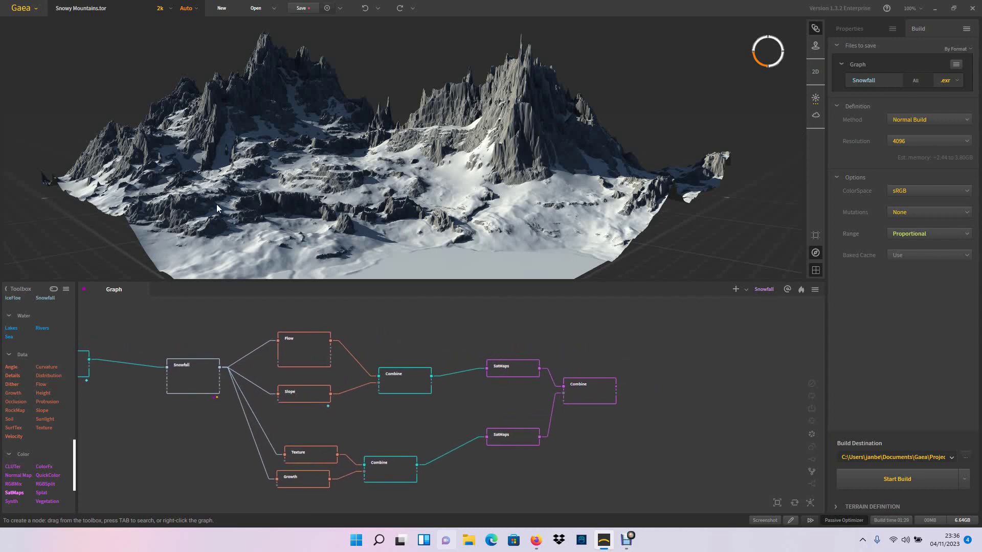
{"action": "left_click", "coordinate": [193, 375]}
{"action": "mouse_move", "coordinate": [415, 328]}
{"action": "middle_mouse_down"}
{"action": "mouse_move", "coordinate": [368, 325]}
{"action": "mouse_move", "coordinate": [341, 342]}
{"action": "middle_mouse_up"}
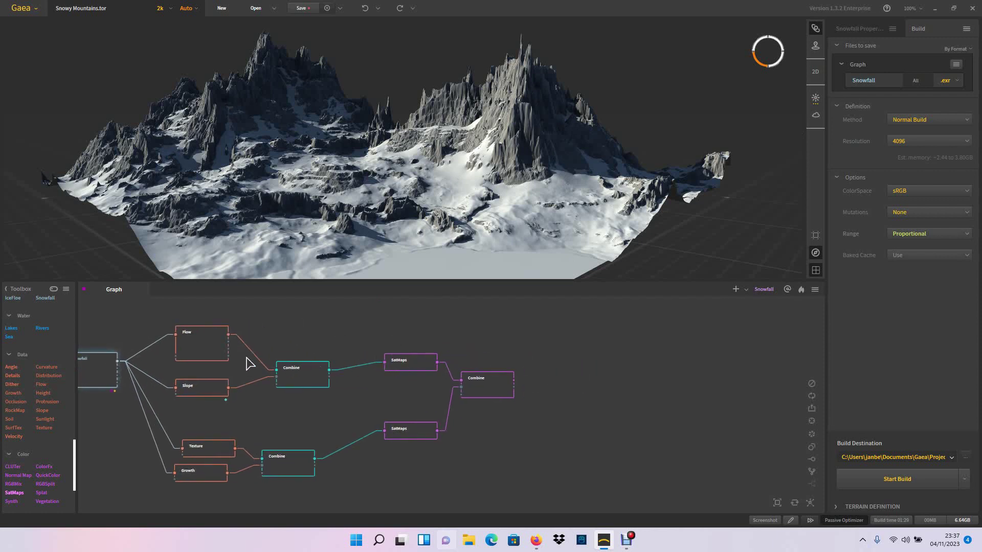
Preview the upper SatMaps coloring and mark the final Combine node for export.
{"action": "left_click", "coordinate": [407, 368]}
{"action": "left_click", "coordinate": [485, 389]}
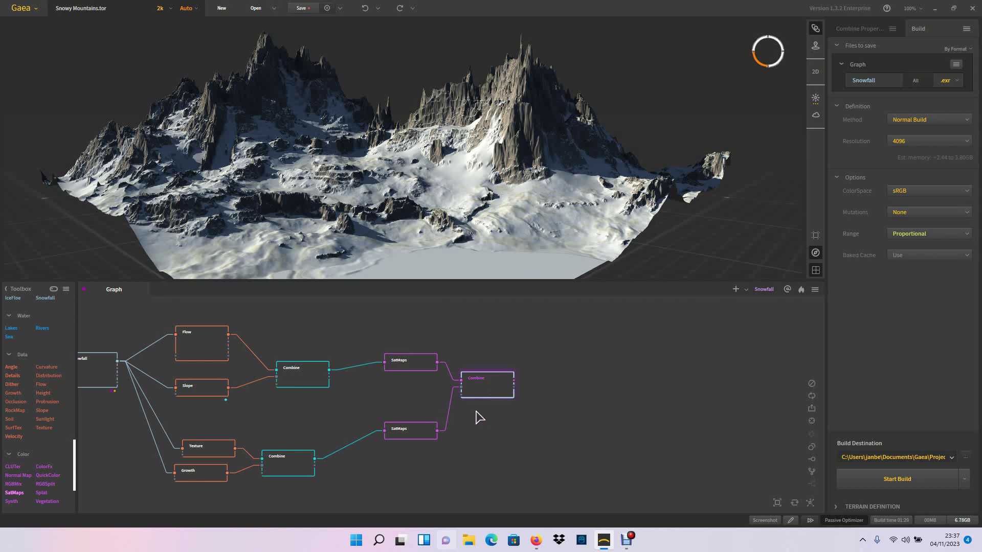
{"action": "middle_click_drag", "start_coordinate": [481, 418], "coordinate": [458, 418]}
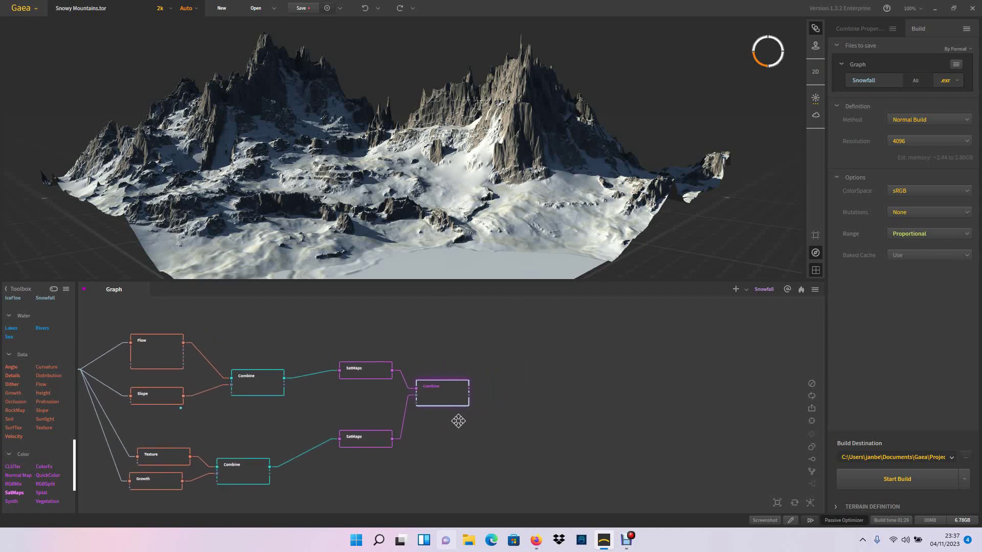
{"action": "right_click", "coordinate": [447, 398]}
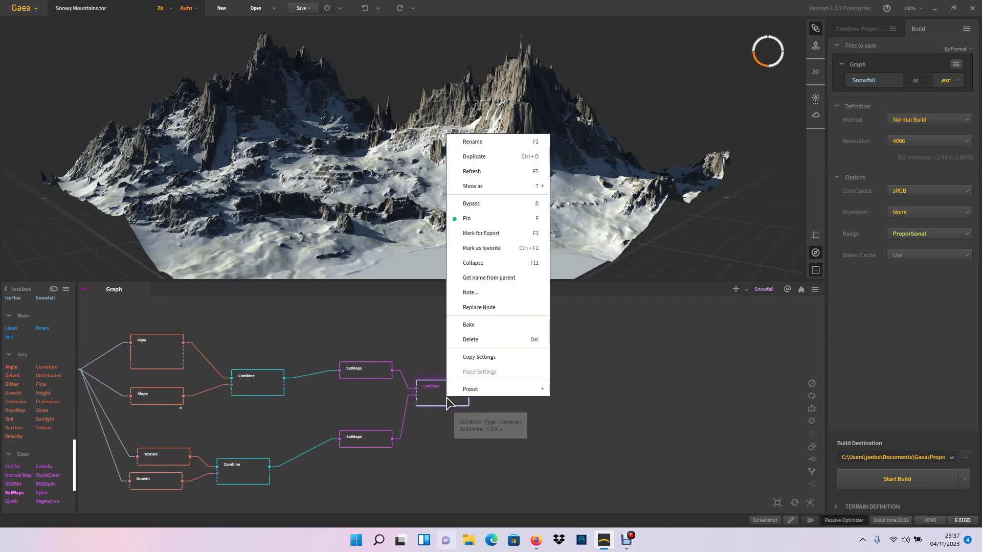
{"action": "left_click", "coordinate": [490, 234]}
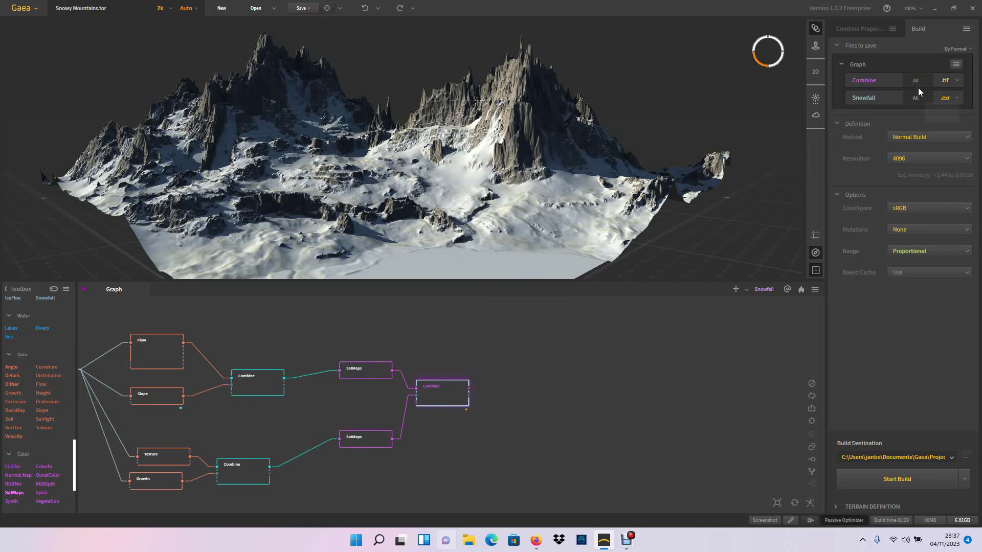
Set the final Combine node's export format to .png and review the available build resolutions.
{"action": "left_click", "coordinate": [955, 81]}
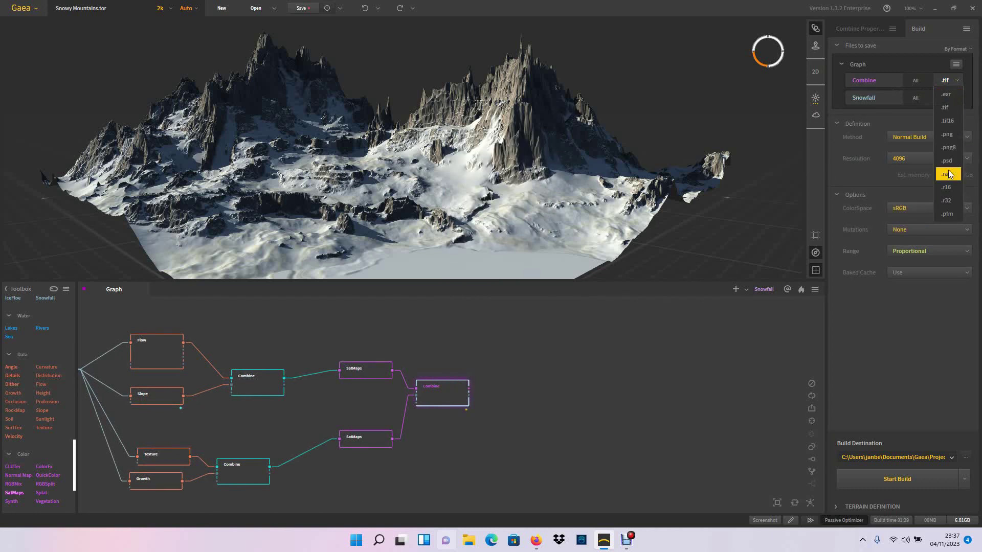
{"action": "left_click", "coordinate": [950, 135]}
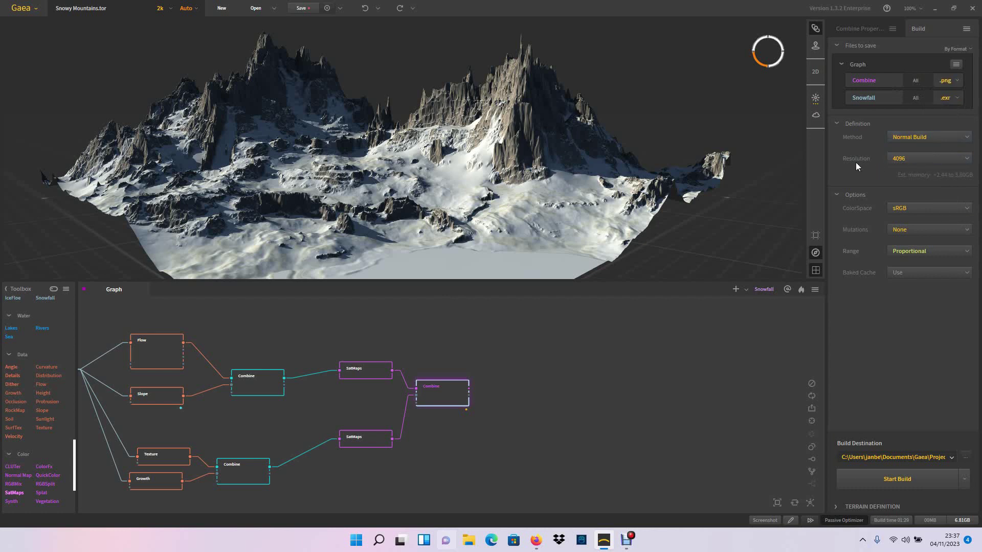
{"action": "left_click", "coordinate": [961, 158]}
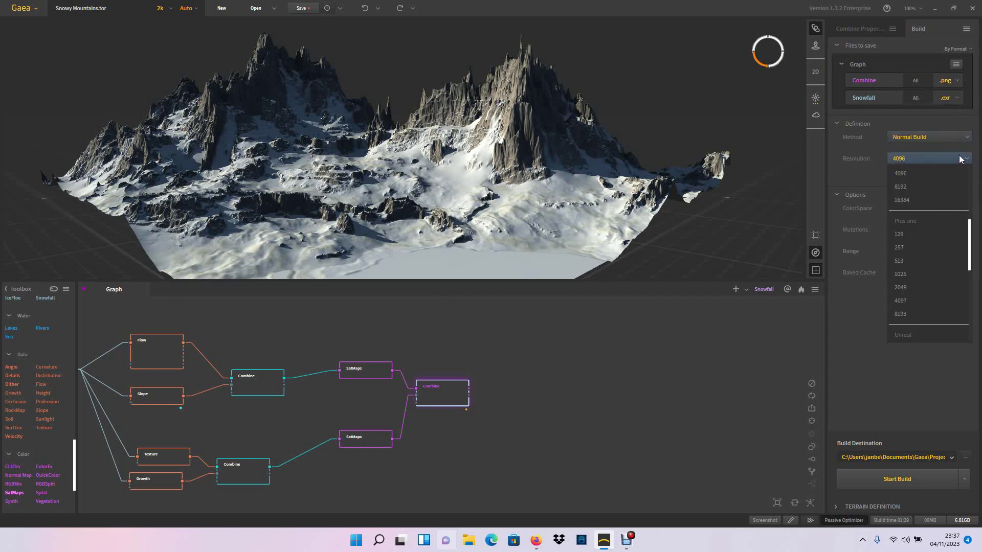
{"action": "left_click", "coordinate": [961, 159]}
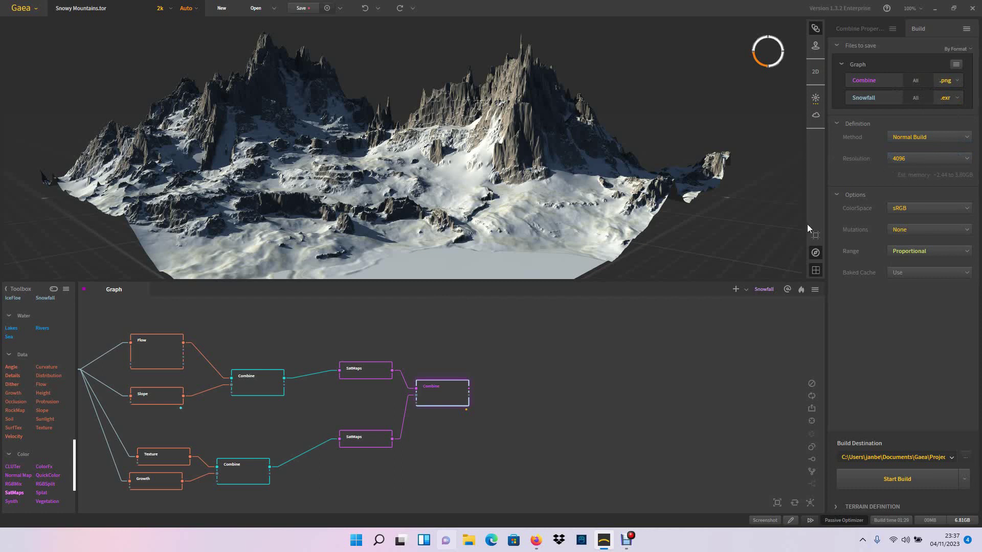
Preview the upper Combine mask and the Slope and Flow masks that feed it.
{"action": "left_click", "coordinate": [532, 397]}
{"action": "mouse_move", "coordinate": [425, 468]}
{"action": "middle_mouse_down"}
{"action": "mouse_move", "coordinate": [469, 452]}
{"action": "mouse_move", "coordinate": [496, 460]}
{"action": "middle_mouse_up"}
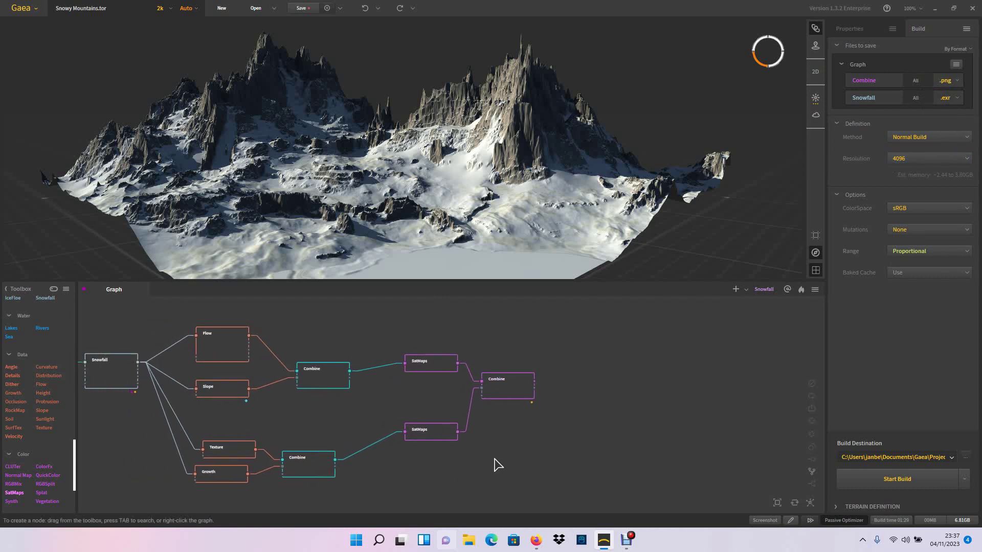
{"action": "middle_click_drag", "start_coordinate": [361, 429], "coordinate": [415, 425]}
{"action": "left_click", "coordinate": [401, 379]}
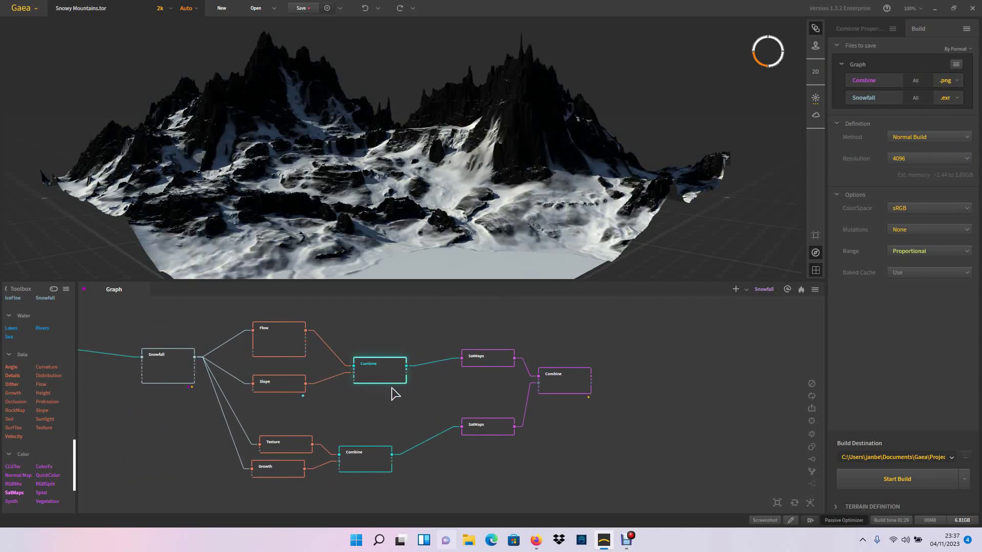
{"action": "middle_click_drag", "start_coordinate": [333, 412], "coordinate": [360, 409]}
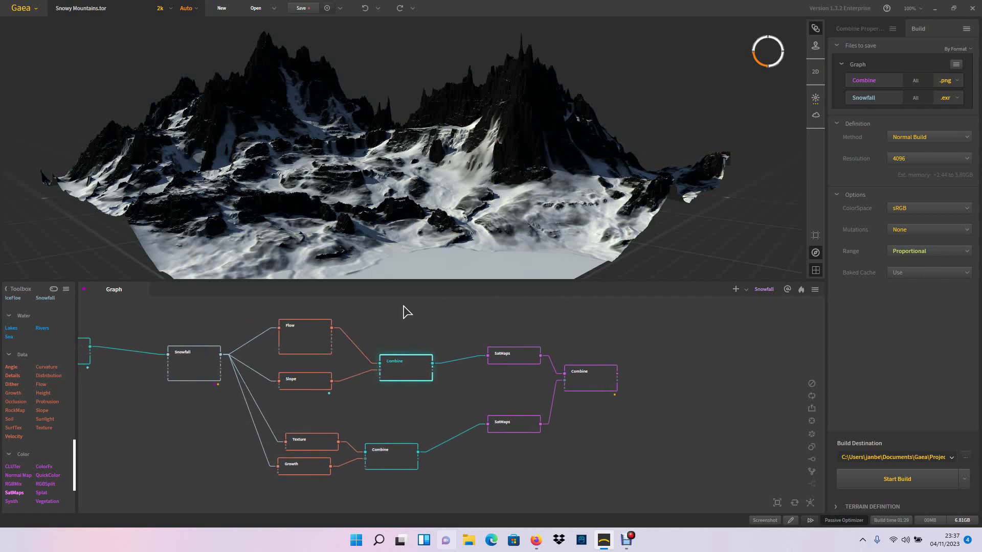
{"action": "left_click", "coordinate": [313, 383]}
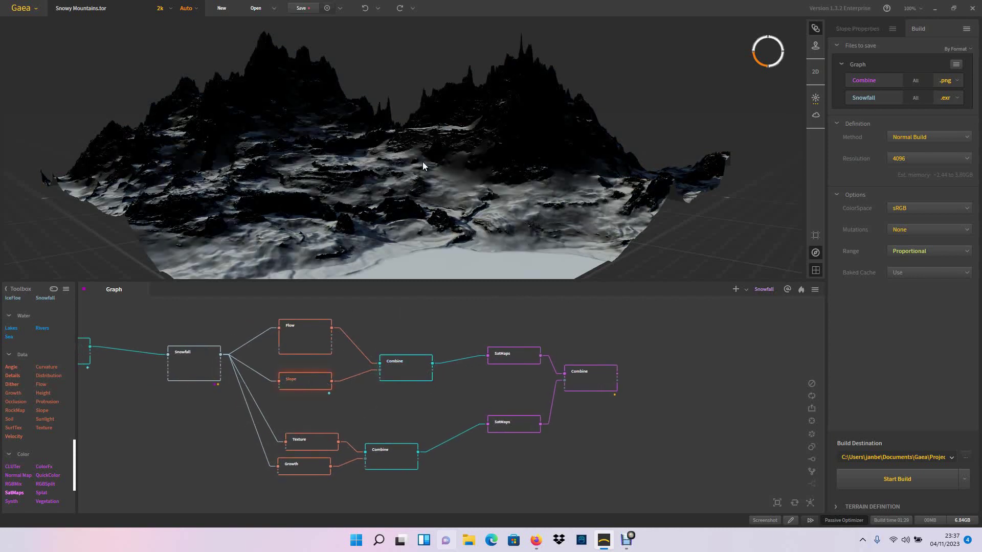
{"action": "left_click", "coordinate": [308, 343]}
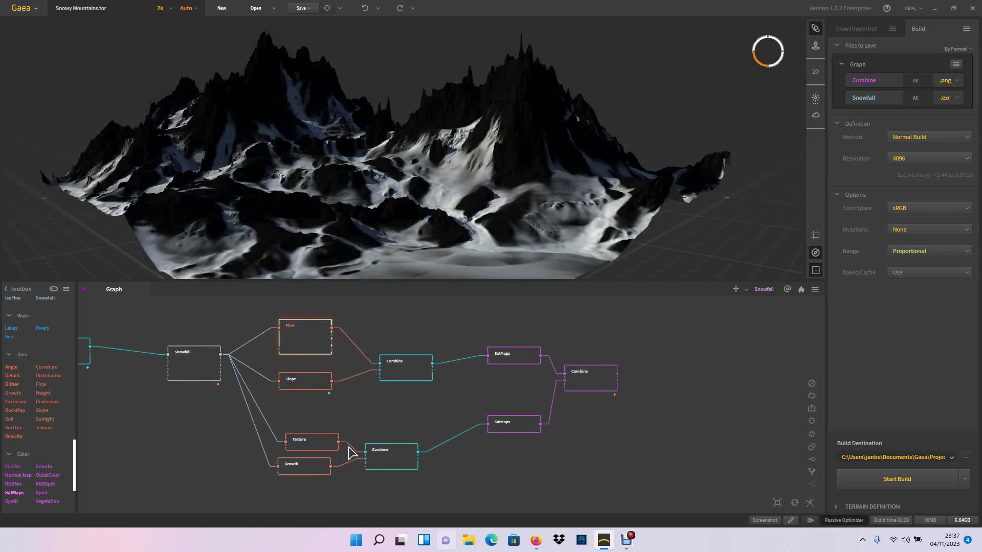
Preview the Texture, Growth and lower Combine masks, ending on the Flow mask.
{"action": "left_click", "coordinate": [314, 446]}
{"action": "left_click", "coordinate": [304, 465]}
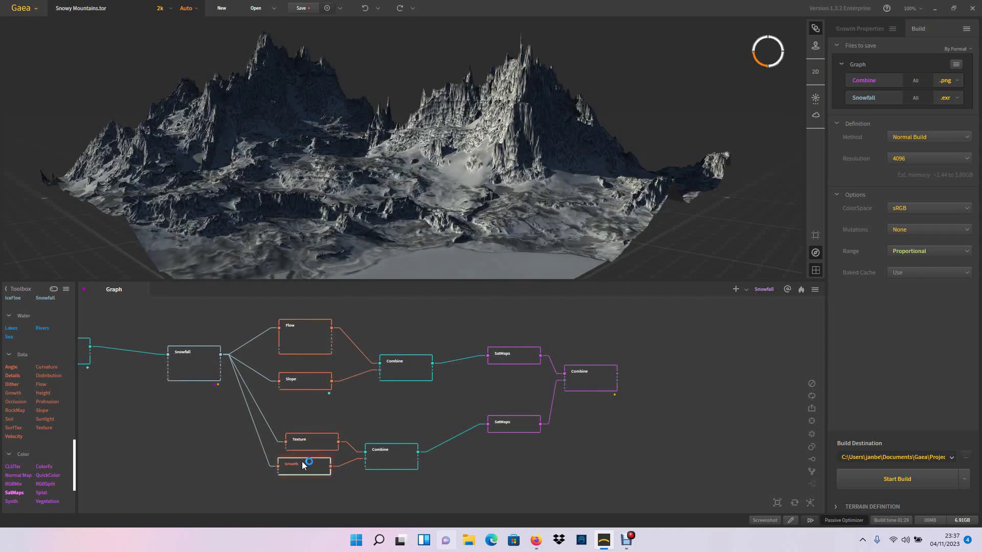
{"action": "left_click", "coordinate": [394, 462]}
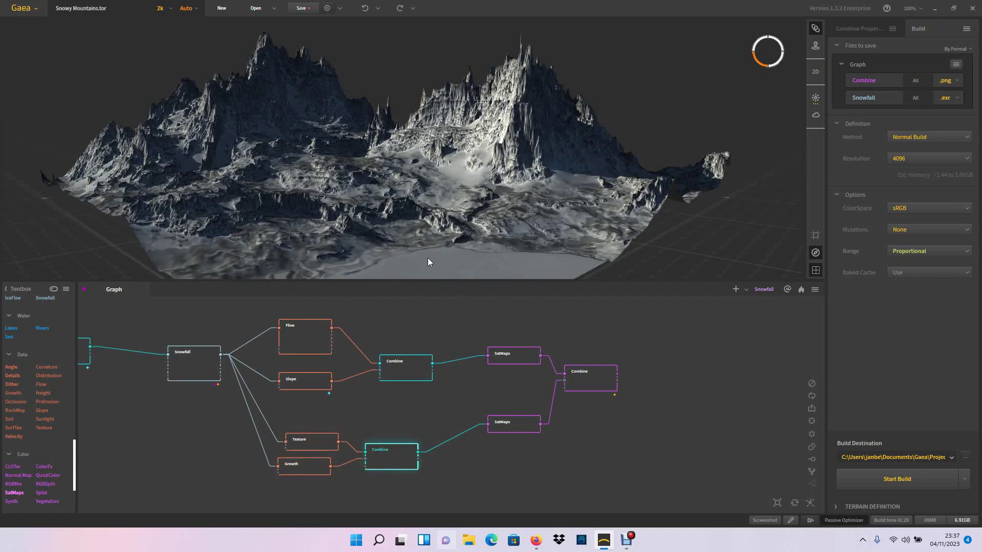
{"action": "left_click", "coordinate": [312, 332]}
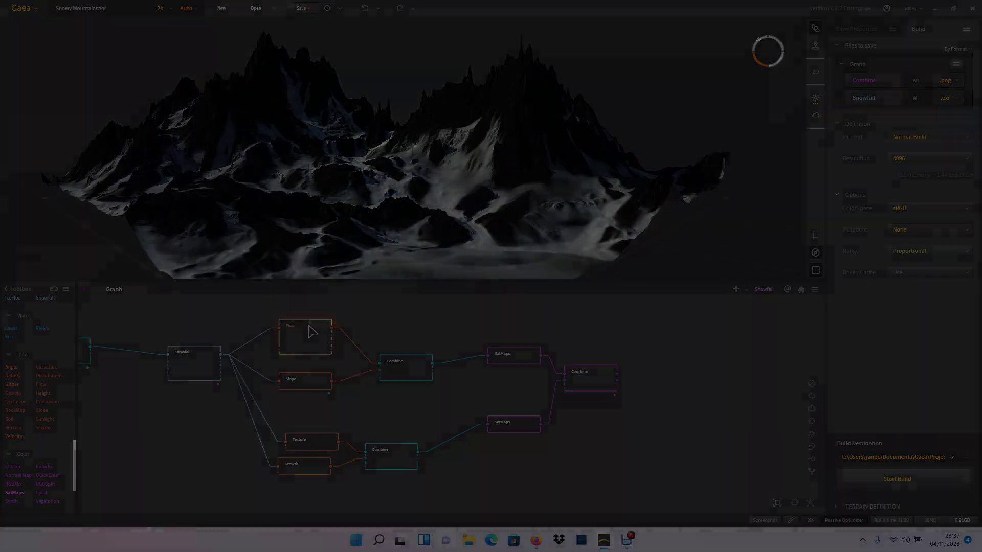